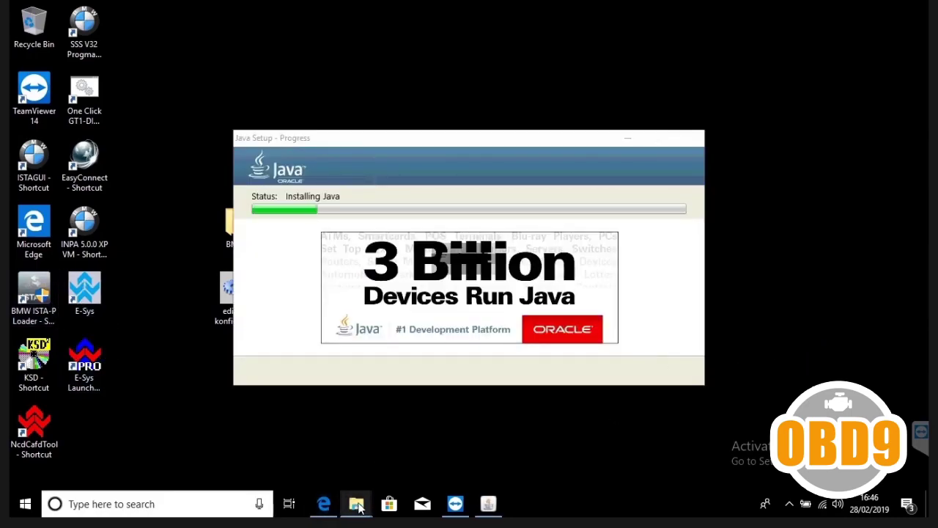
# - Minimize the ISTA-P folder window and move the desktop's BMW folder clear of the Java setup window
pyautogui.moveTo(356, 506)
pyautogui.click(512, 446)
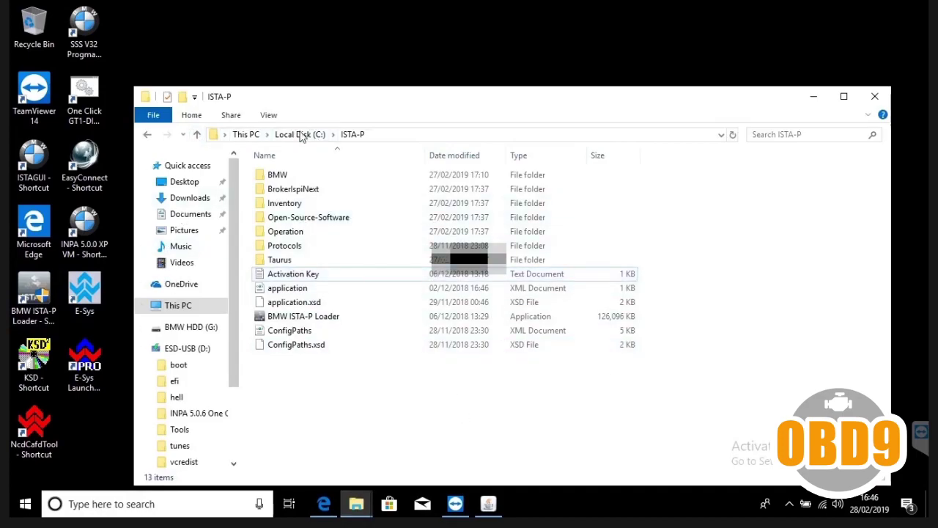
pyautogui.click(814, 98)
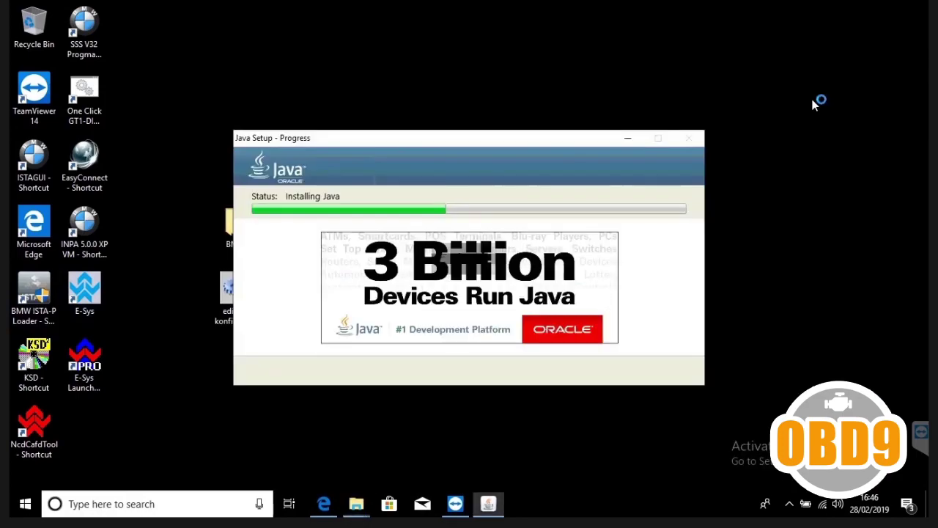
pyautogui.moveTo(219, 225); pyautogui.dragTo(159, 143)
pyautogui.click(183, 269)
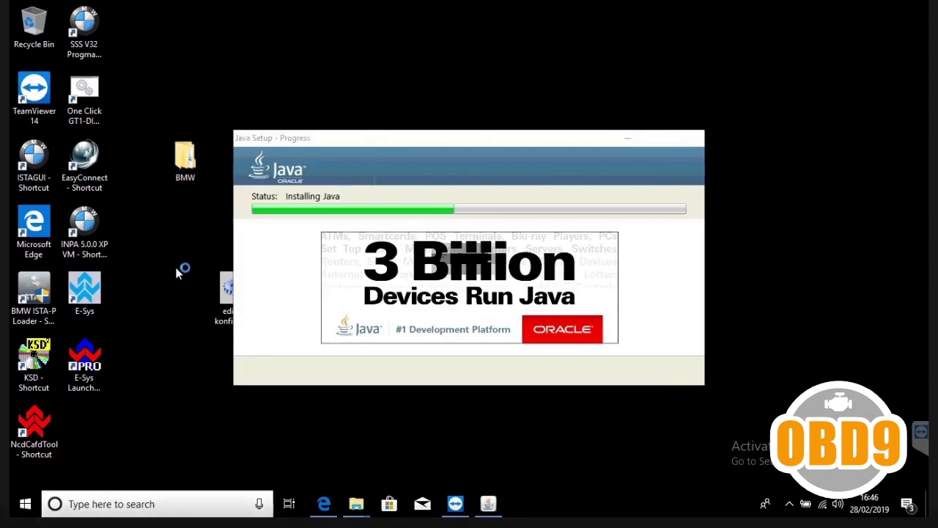
# - Open Tools > ISTA-P Loader > ISTA-P Loader 6.1 in the desktop's BMW folder and select the Activation Key and BMW ISTA-P Loader files
pyautogui.doubleClick(196, 161)
pyautogui.doubleClick(276, 176)
pyautogui.doubleClick(303, 177)
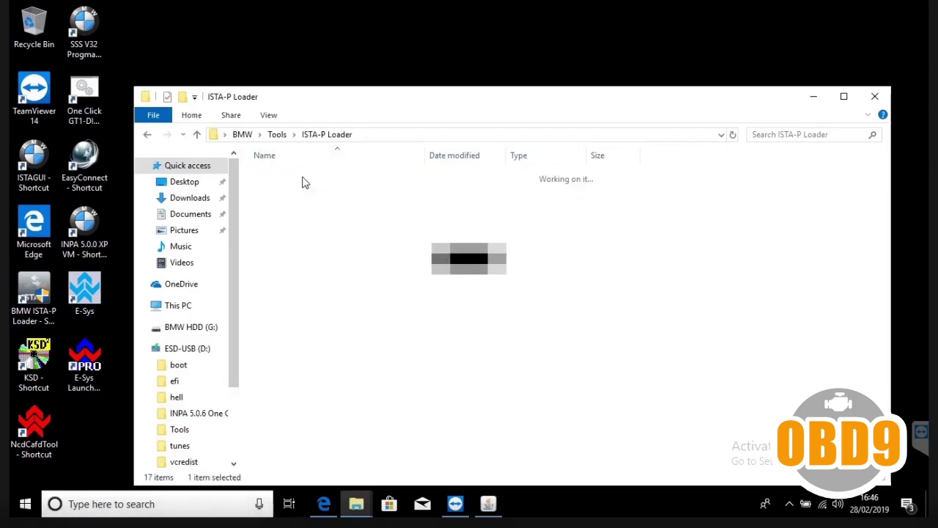
pyautogui.doubleClick(300, 181)
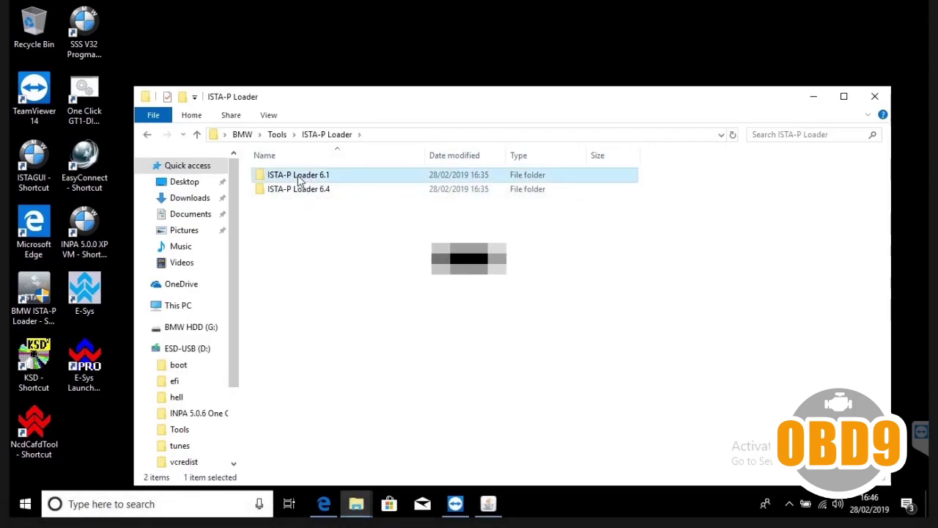
pyautogui.click(149, 135)
pyautogui.doubleClick(322, 175)
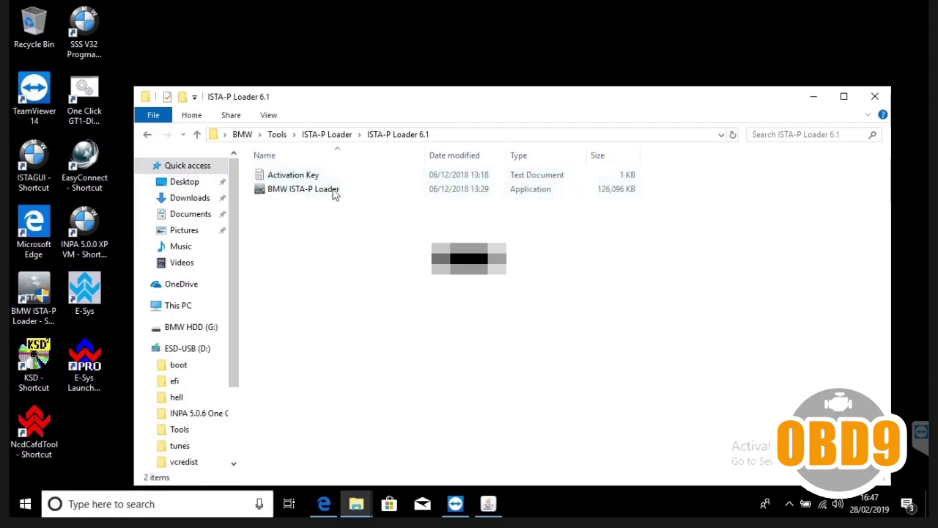
pyautogui.moveTo(443, 261); pyautogui.dragTo(286, 167)
pyautogui.press('Return')
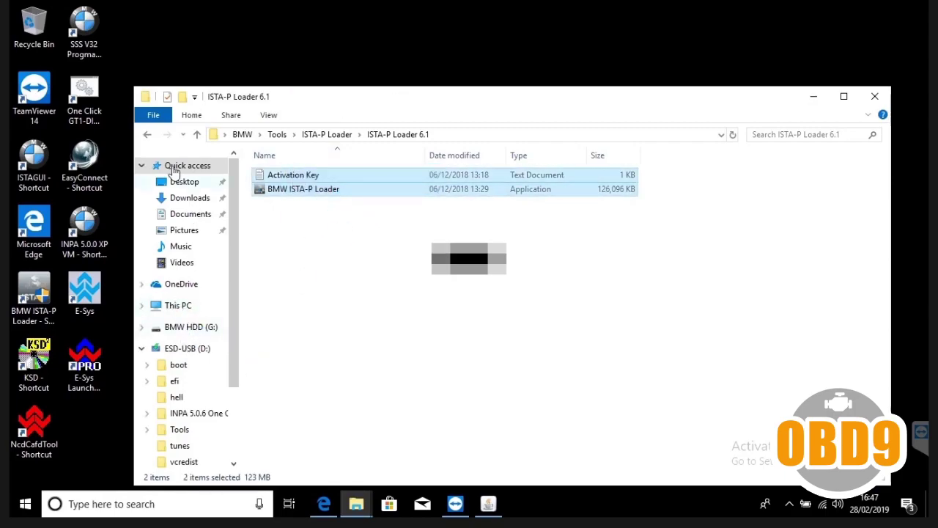
# - Open the ISTA-P folder on Local Disk (C:) to check its loader and activation files
pyautogui.click(179, 306)
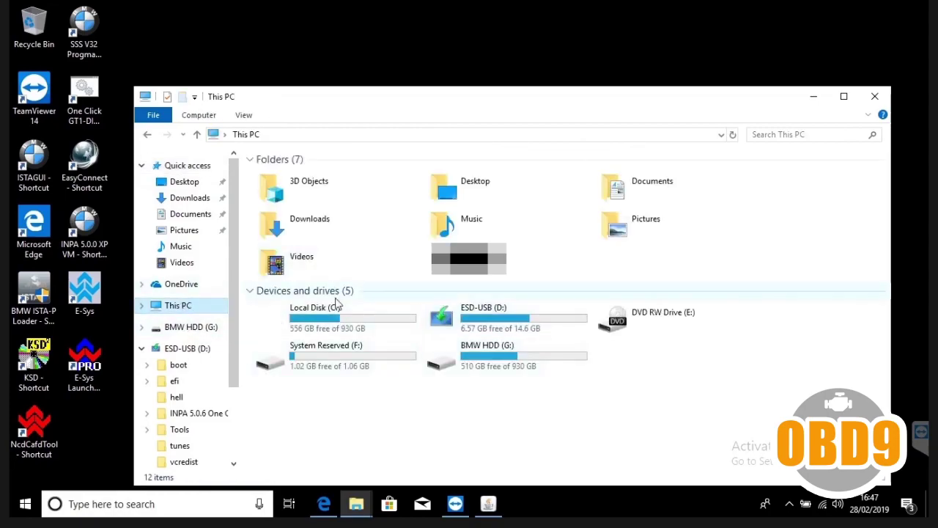
pyautogui.doubleClick(323, 317)
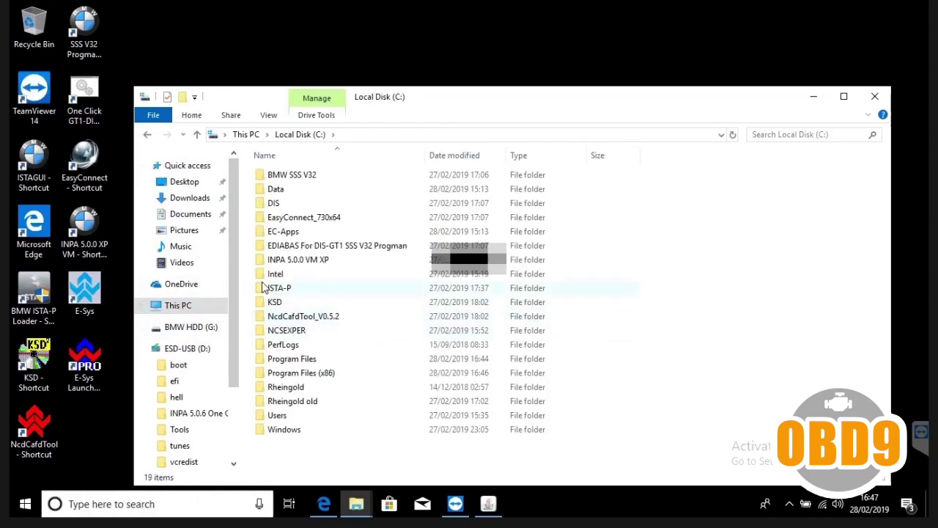
pyautogui.click(286, 293)
pyautogui.doubleClick(286, 294)
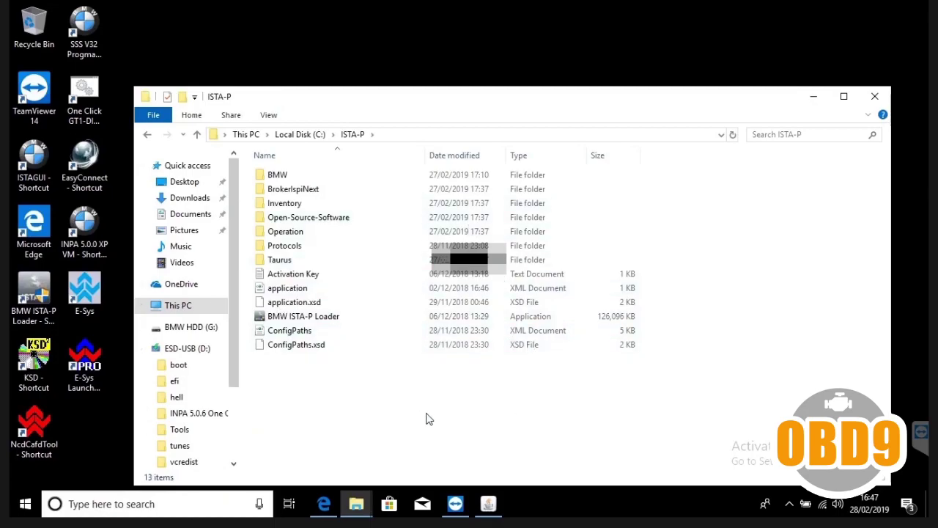
# - Minimize the ISTA-P folder window and close the completed Java setup
pyautogui.click(813, 96)
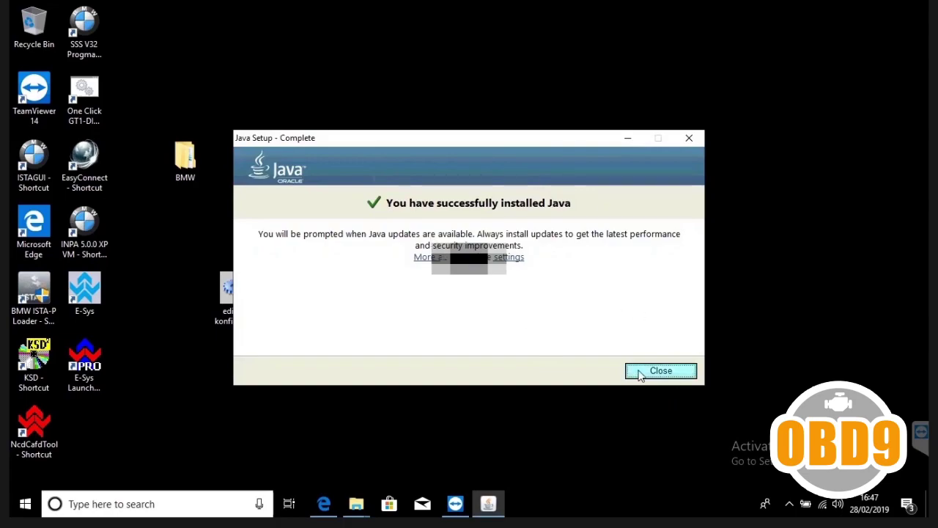
pyautogui.click(639, 373)
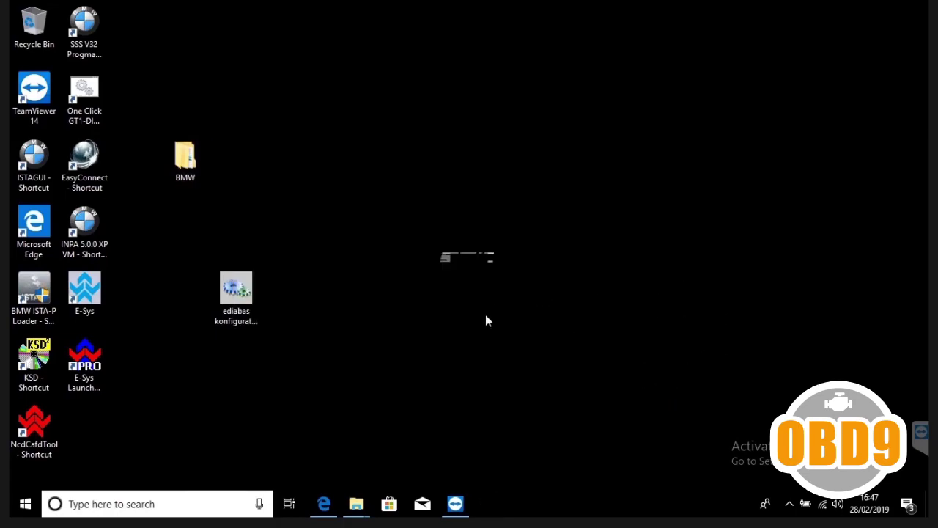
# - Install EDIABAS 7.3.0 to C:\EDIABAS\ from Patched_EDIABAS_7.3.0 in the desktop's BMW\Tools folder, allowing it to make changes to the device
pyautogui.doubleClick(185, 158)
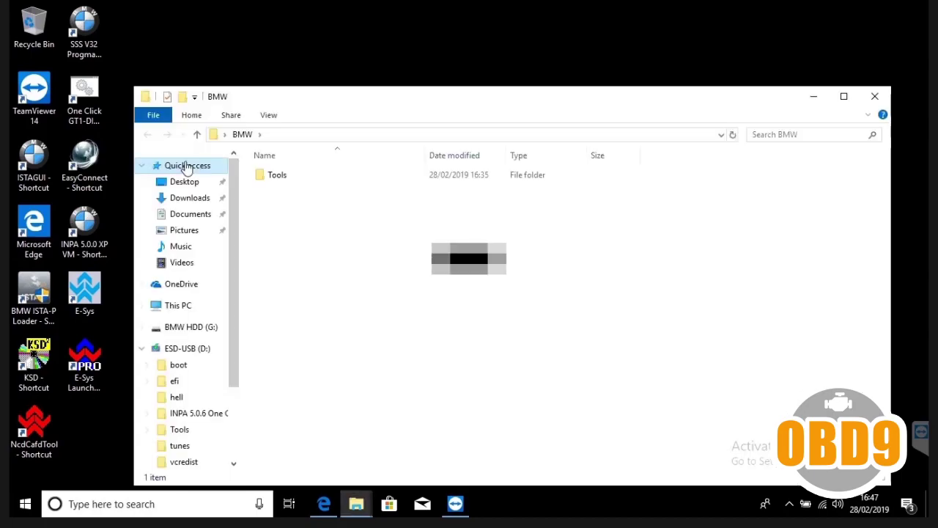
pyautogui.doubleClick(288, 182)
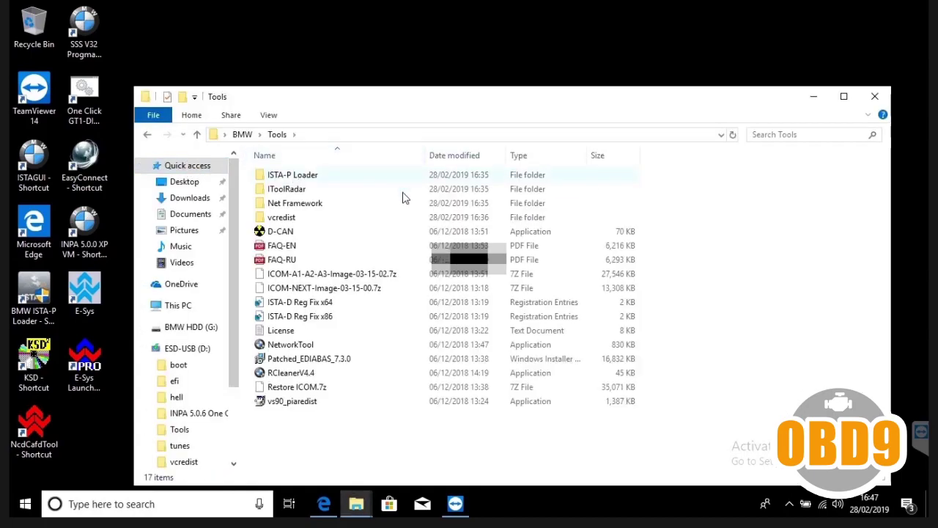
pyautogui.click(321, 361)
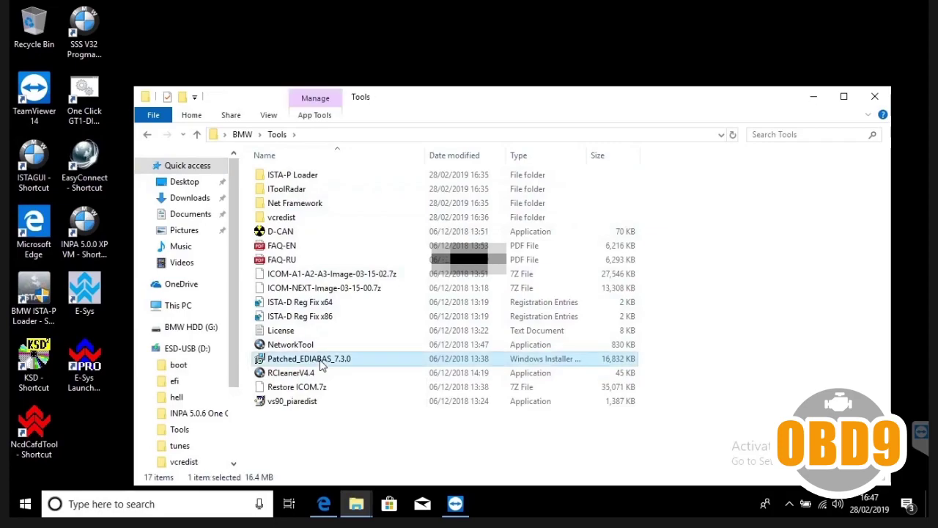
pyautogui.click(538, 357)
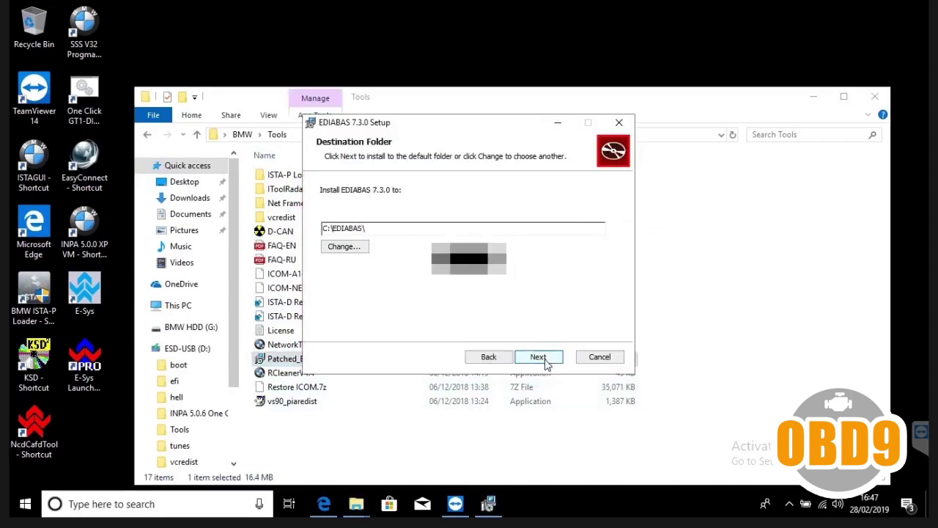
pyautogui.click(535, 357)
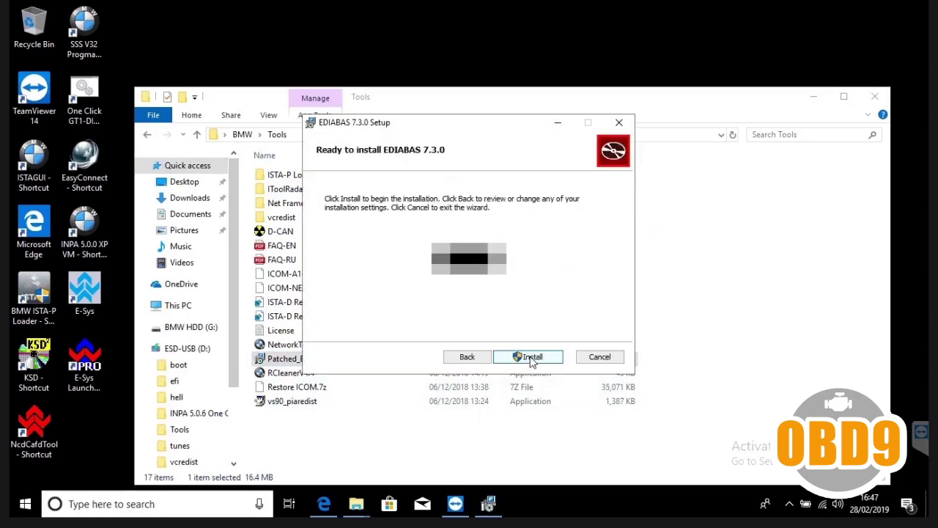
pyautogui.click(533, 357)
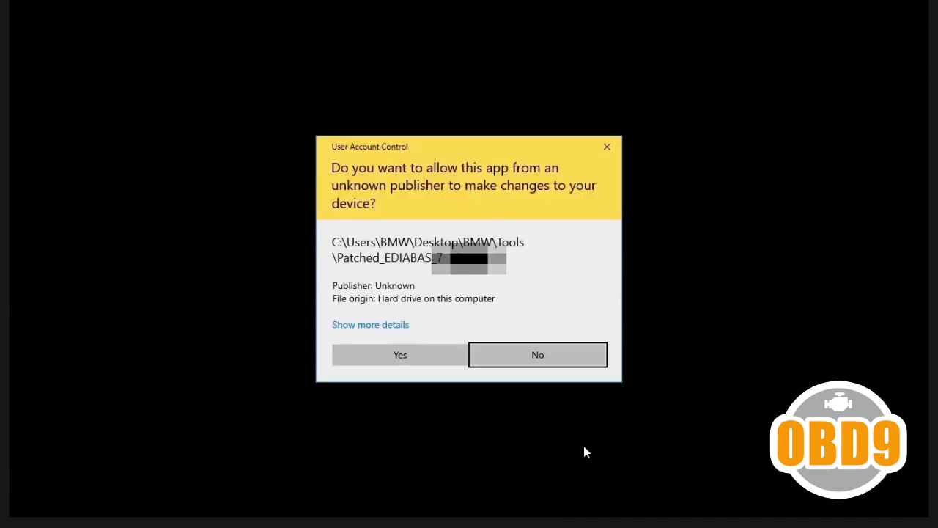
pyautogui.click(404, 357)
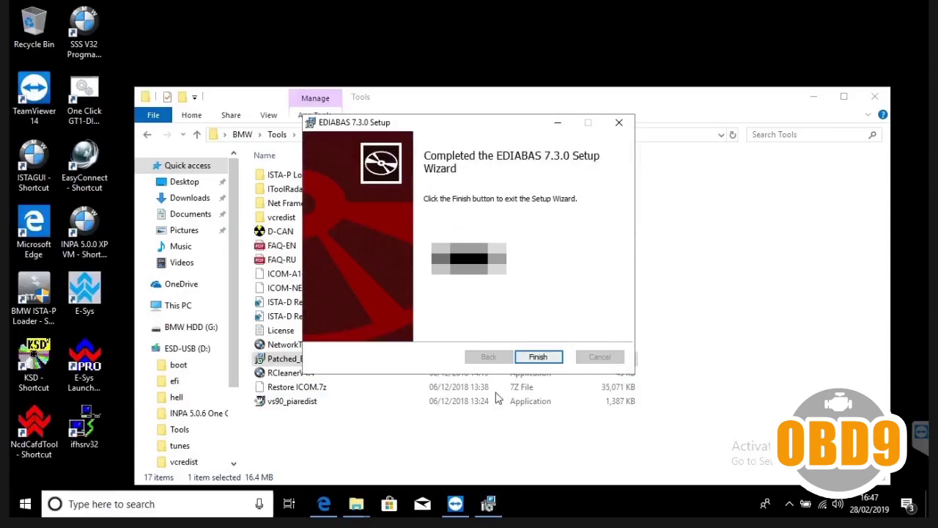
pyautogui.click(539, 357)
pyautogui.click(813, 98)
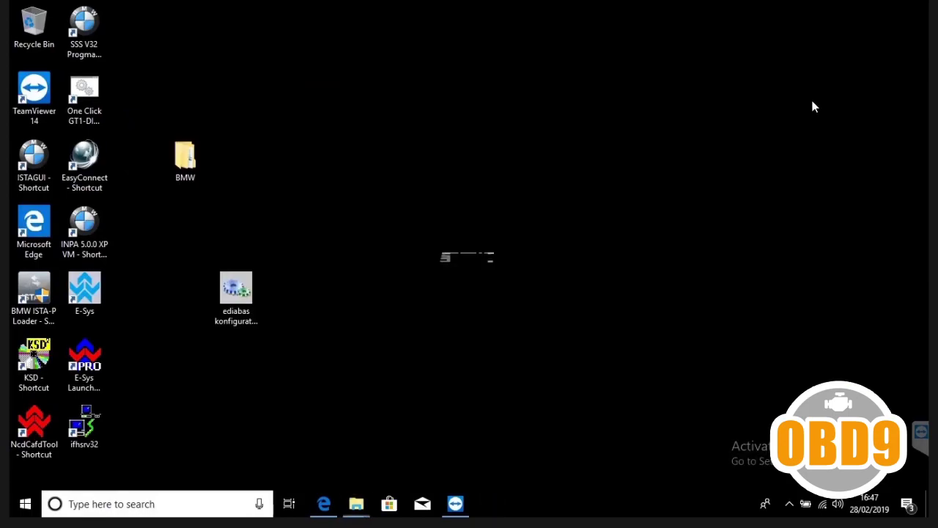
# - Copy ediabas konfigurator2.0.0 from the desktop into the C:\EDIABAS\BIN folder
pyautogui.click(256, 296)
pyautogui.rightClick(244, 294)
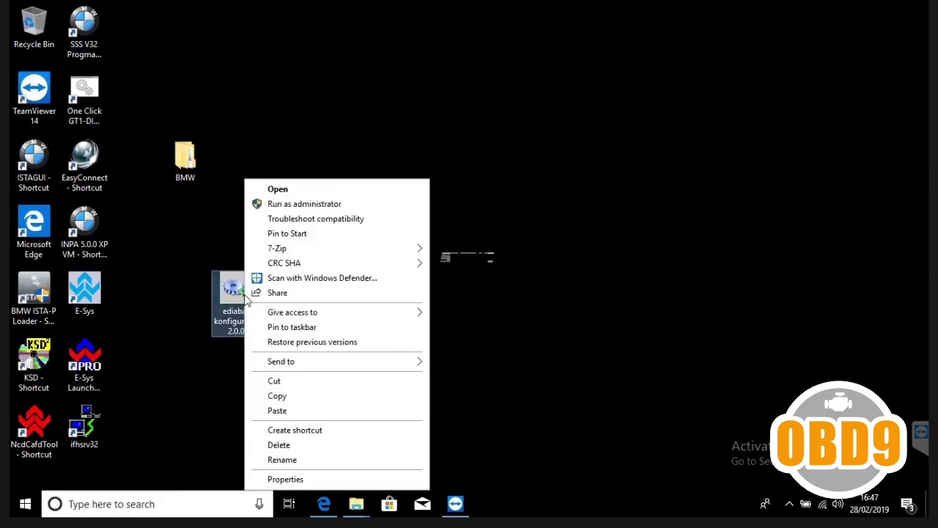
pyautogui.click(279, 396)
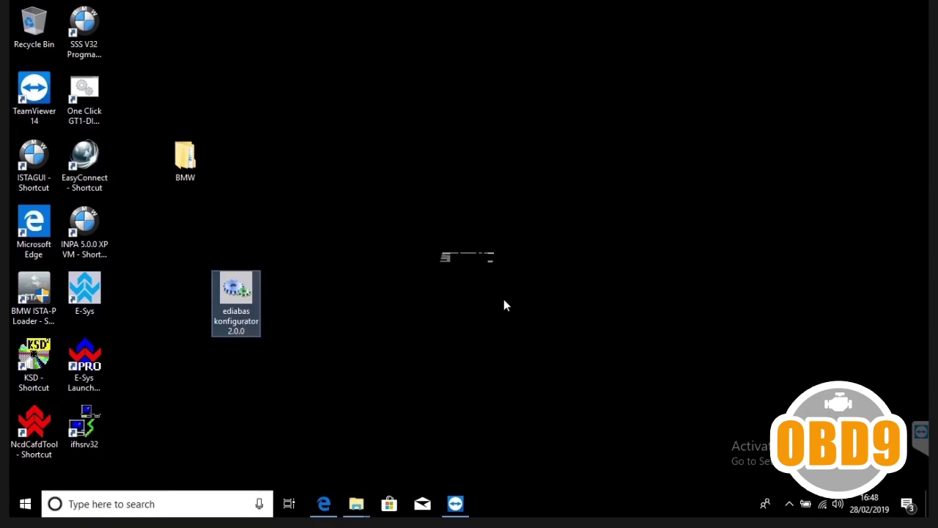
pyautogui.click(356, 504)
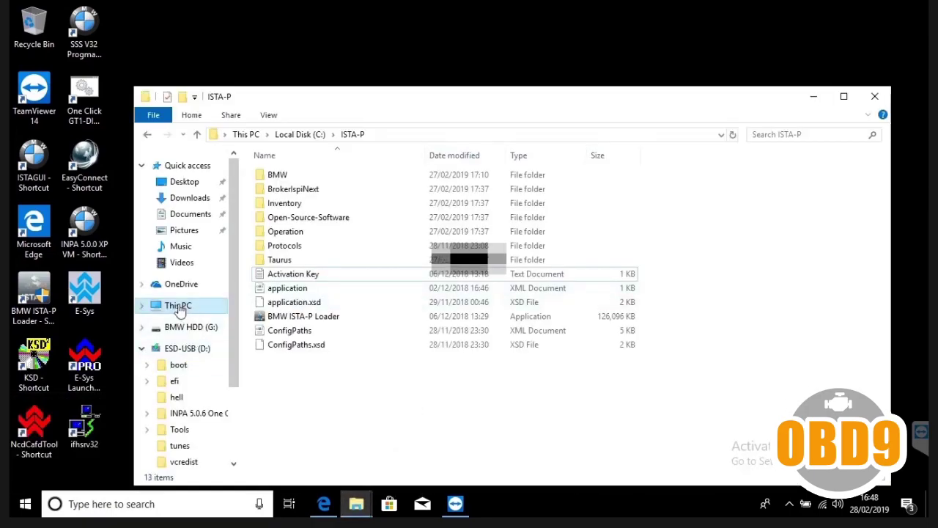
pyautogui.click(179, 305)
pyautogui.doubleClick(334, 326)
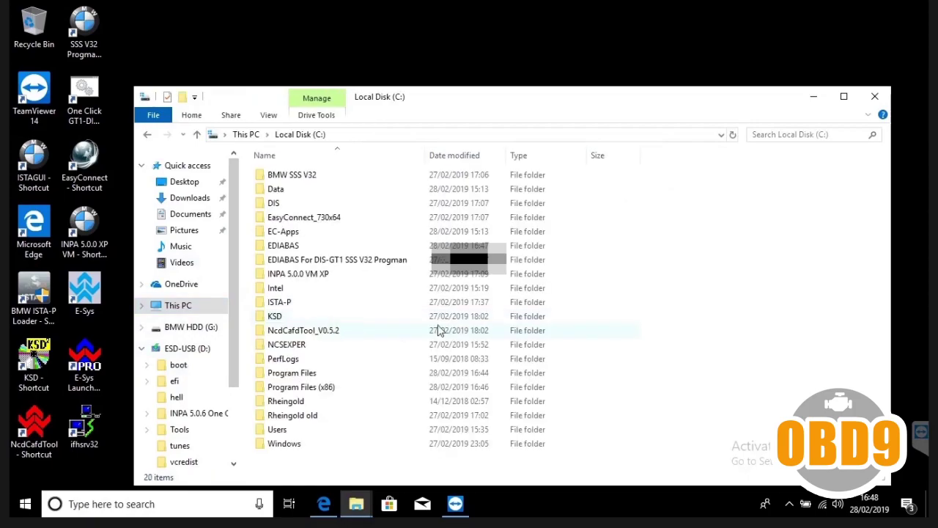
pyautogui.doubleClick(285, 248)
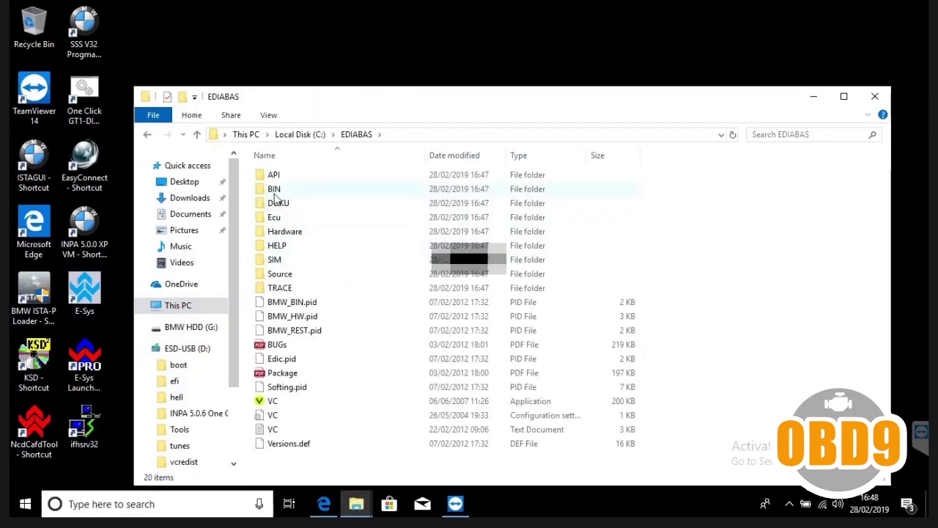
pyautogui.doubleClick(277, 192)
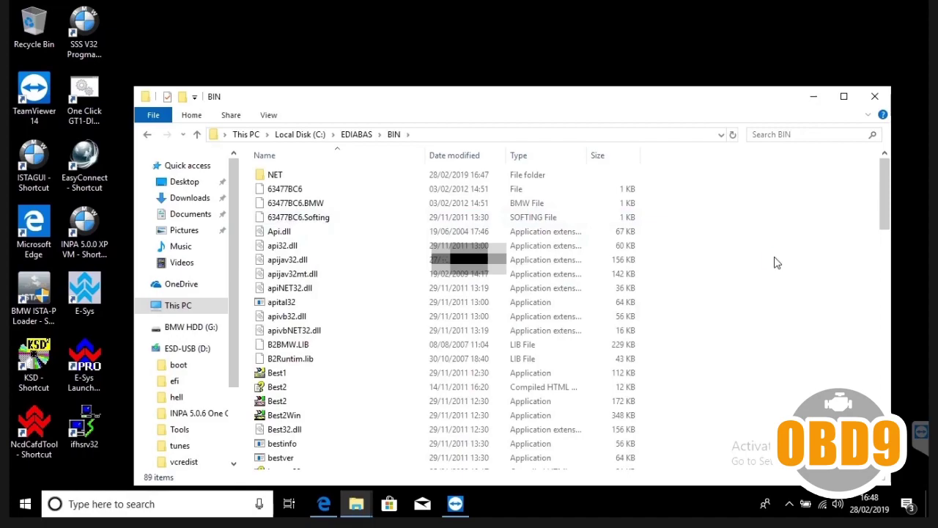
pyautogui.hotkey('ctrl', 'v')
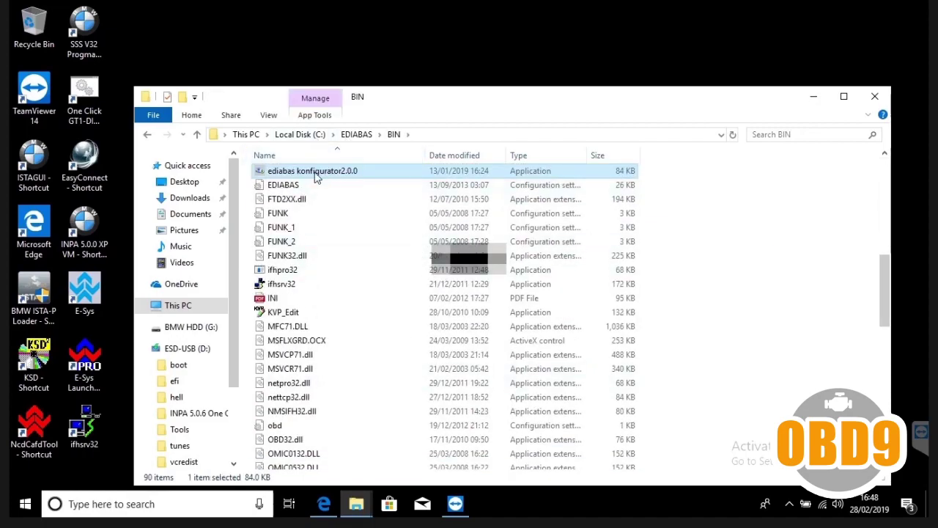
# - Move the BIN window aside and delete the original ediabas konfigurator2.0.0 file from the desktop
pyautogui.moveTo(440, 103); pyautogui.dragTo(583, 108)
pyautogui.click(249, 314)
pyautogui.press('Delete')
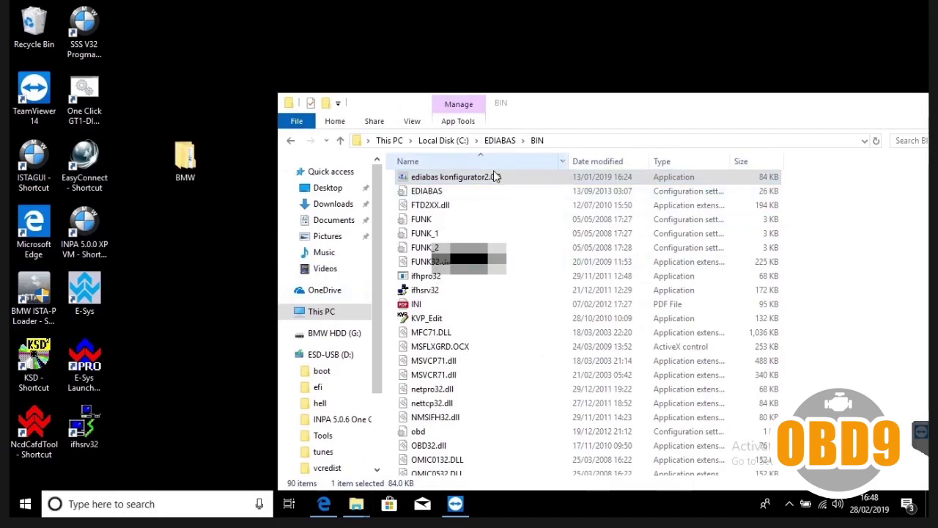
# - Create a desktop shortcut to ediabas konfigurator2.0.0 in the BIN folder and close the folder window
pyautogui.rightClick(474, 179)
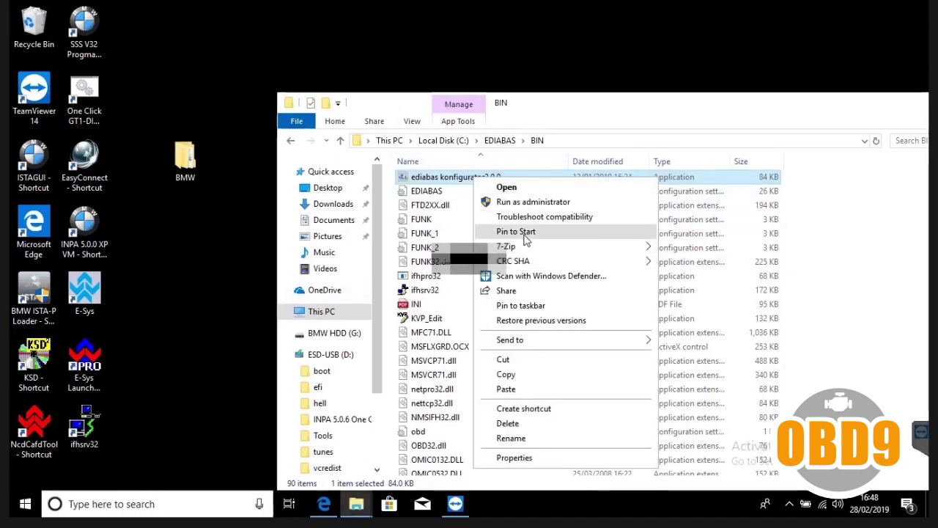
pyautogui.moveTo(517, 341)
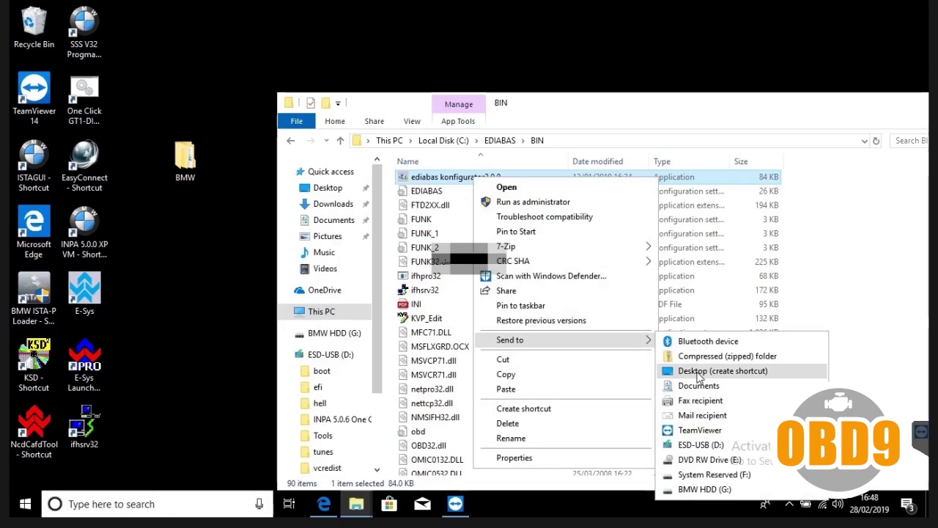
pyautogui.click(697, 372)
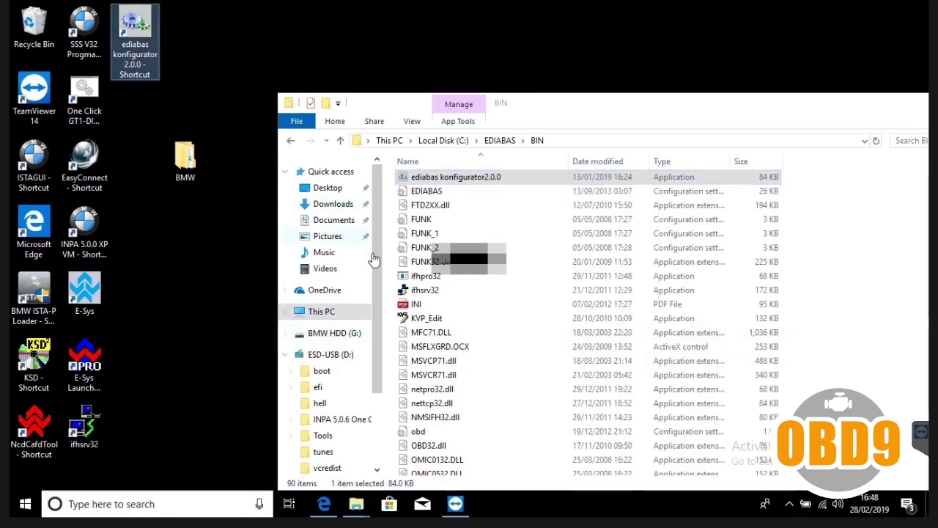
pyautogui.moveTo(810, 103); pyautogui.dragTo(611, 96)
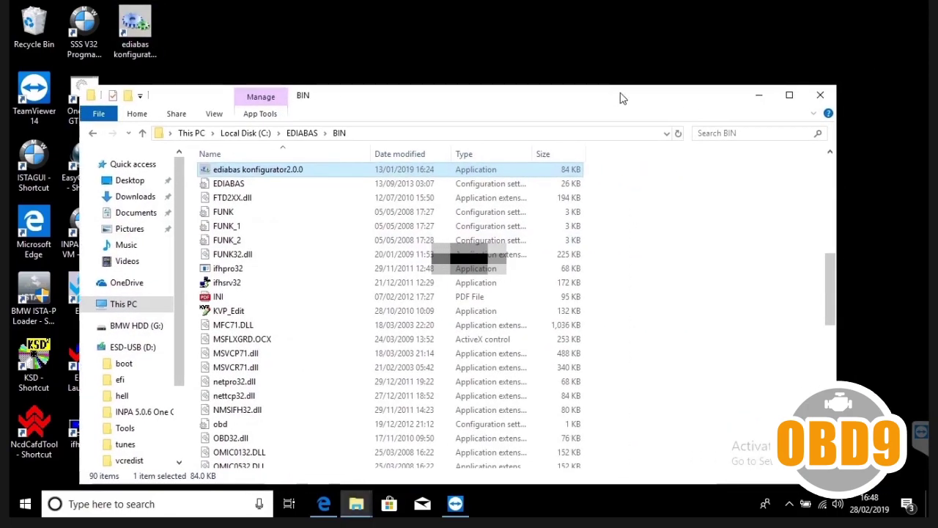
pyautogui.click(819, 96)
# - Run NetworkTool from the desktop's BMW\Tools folder, allow it to make changes to the device, and acknowledge its completion
pyautogui.moveTo(203, 160); pyautogui.dragTo(504, 161)
pyautogui.doubleClick(488, 163)
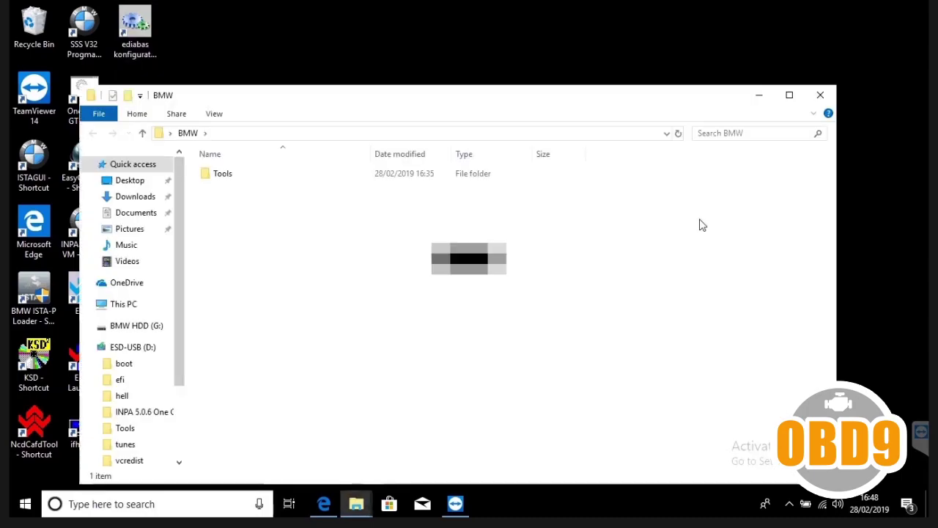
pyautogui.click(222, 178)
pyautogui.doubleClick(222, 178)
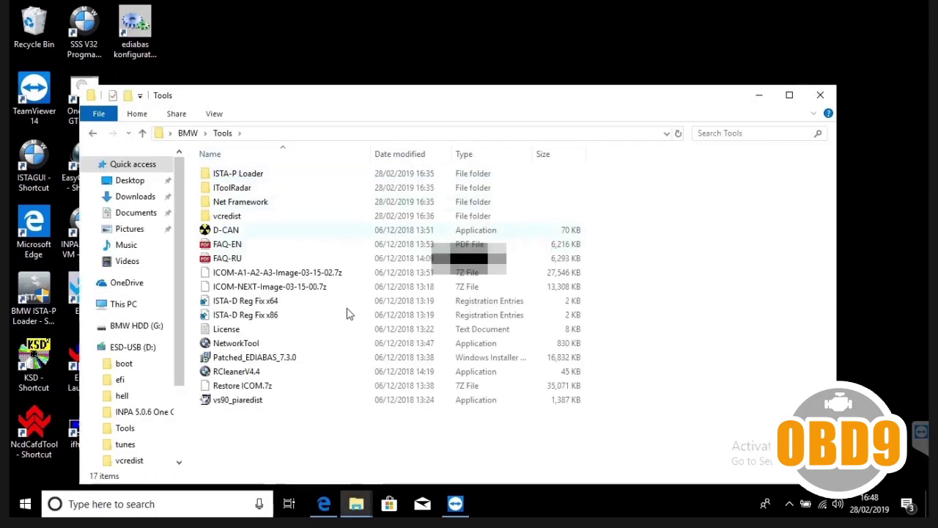
pyautogui.doubleClick(236, 344)
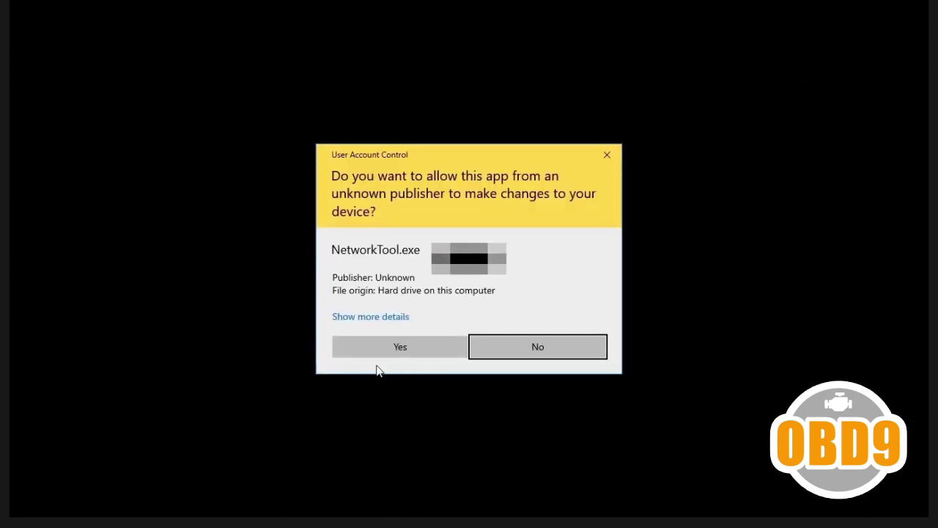
pyautogui.click(398, 354)
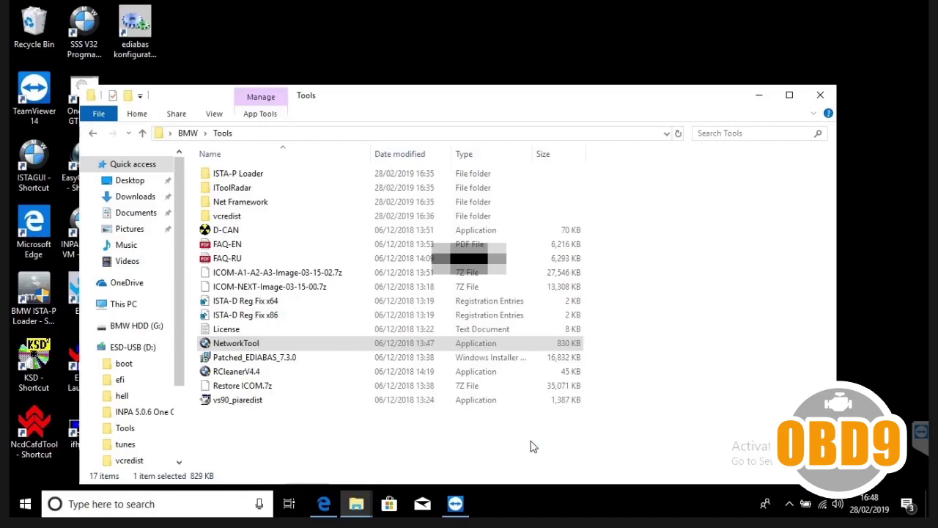
pyautogui.click(759, 95)
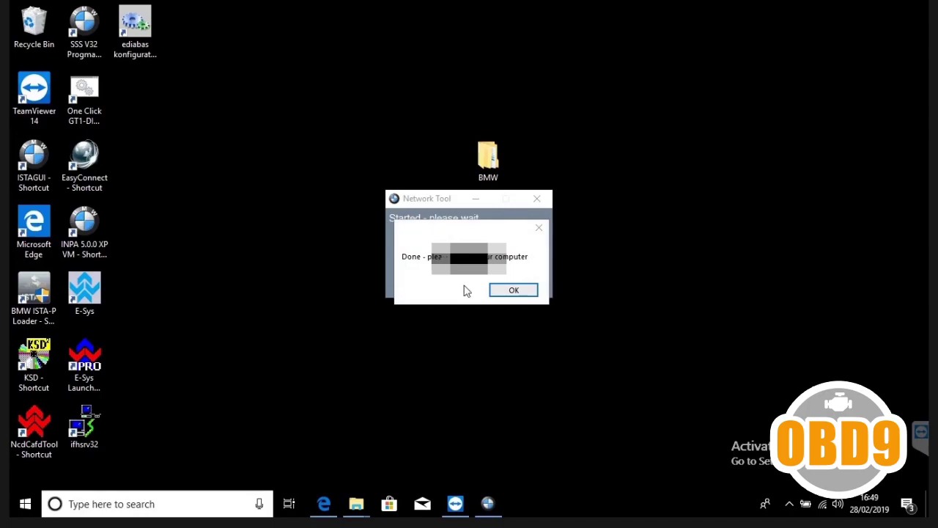
pyautogui.click(513, 292)
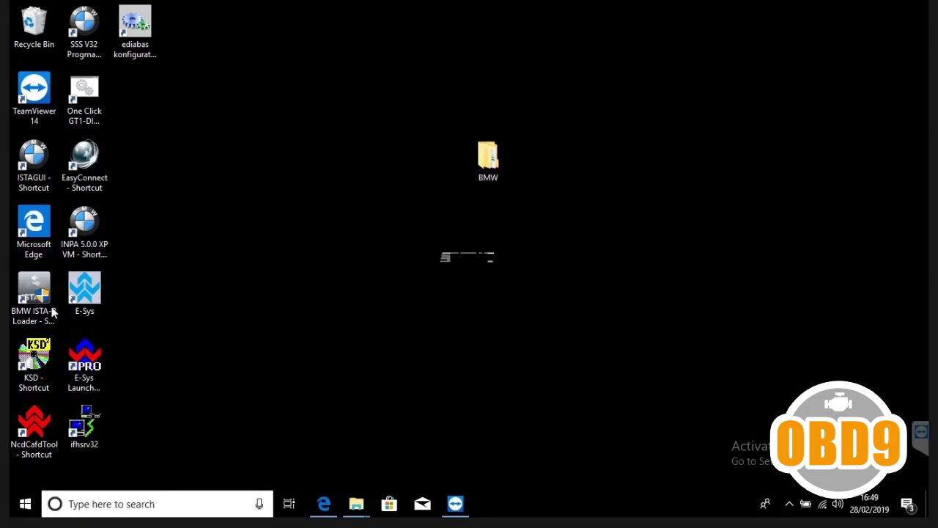
# - Move the BMW ISTA-P Loader shortcut below the BMW folder on the desktop and launch it, allowing it to make changes to the device
pyautogui.moveTo(52, 312); pyautogui.dragTo(522, 313)
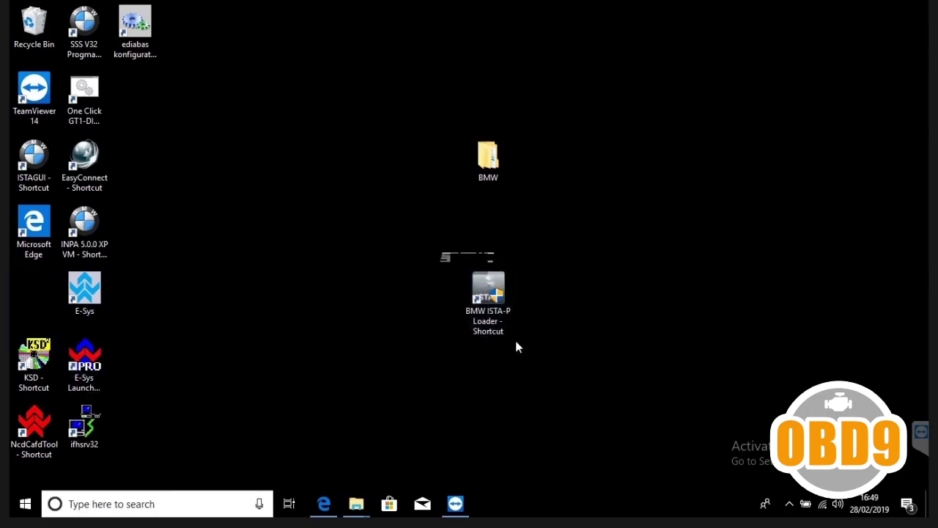
pyautogui.doubleClick(489, 292)
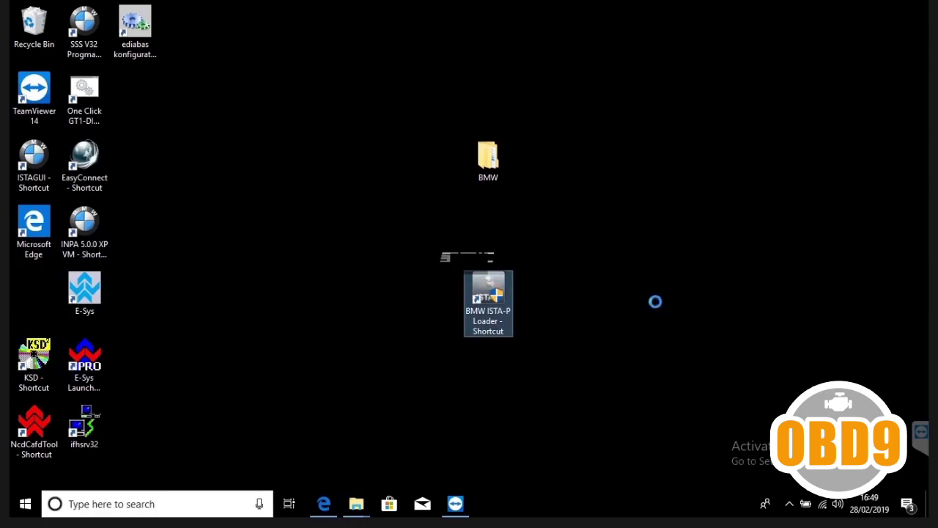
pyautogui.click(409, 353)
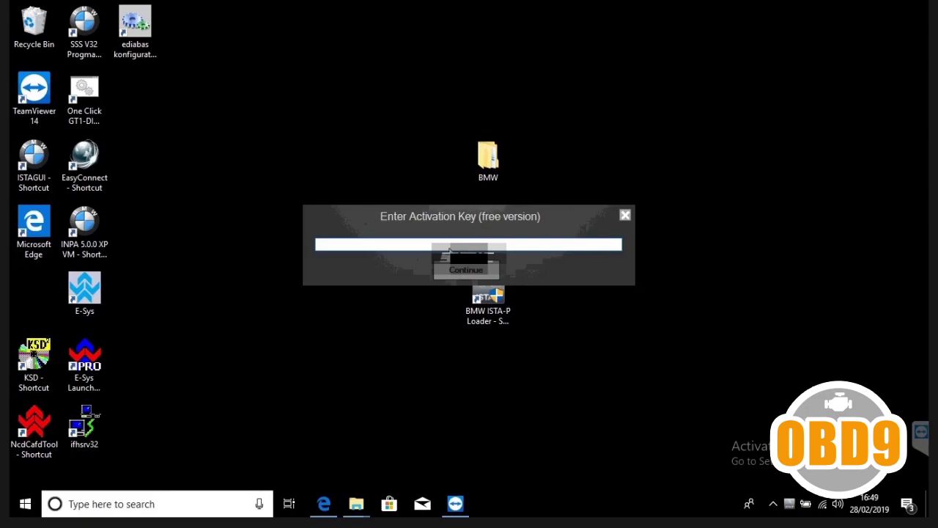
# - Copy the activation key from the Activation Key file in C:\ISTA-P into the loader's activation field, submit it, and close the folder window
pyautogui.moveTo(356, 507)
pyautogui.click(357, 477)
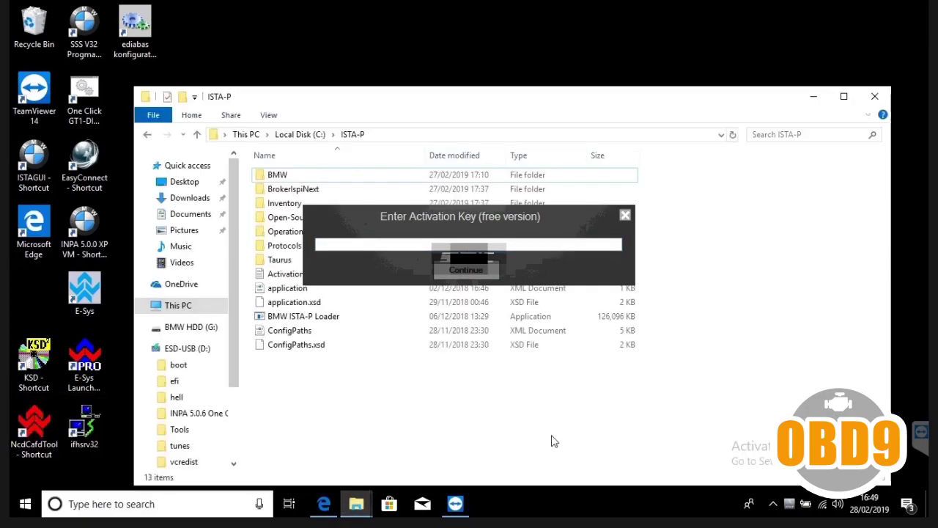
pyautogui.doubleClick(275, 277)
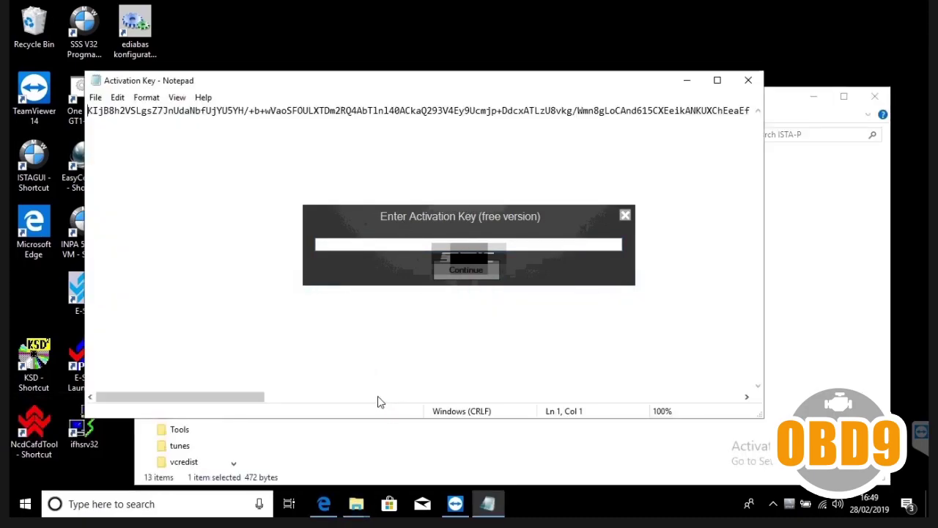
pyautogui.hotkey('ctrl', 'a')
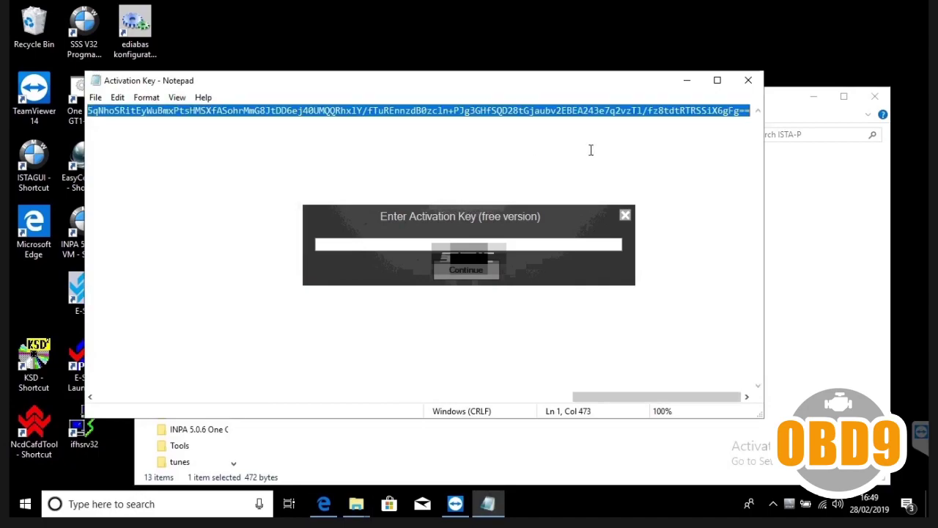
pyautogui.click(748, 80)
pyautogui.click(503, 244)
pyautogui.hotkey('ctrl', 'v')
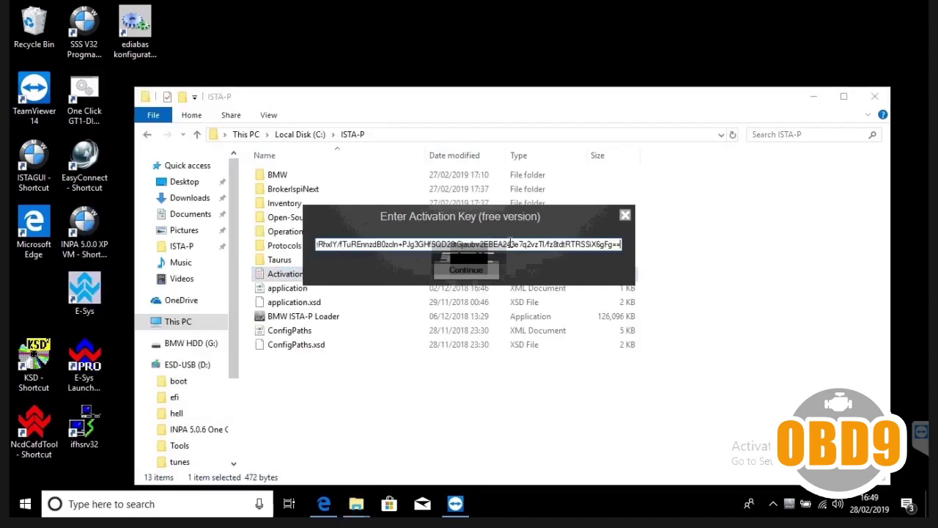
pyautogui.click(469, 271)
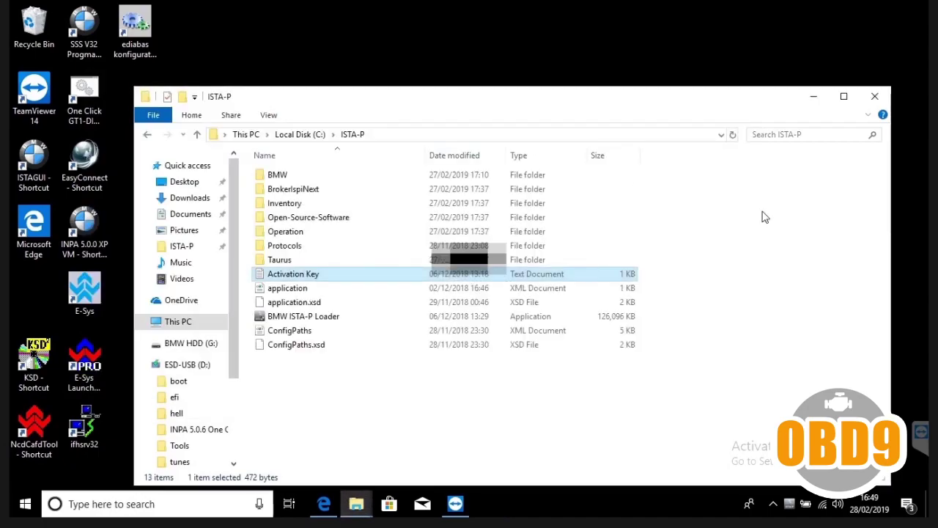
pyautogui.click(876, 97)
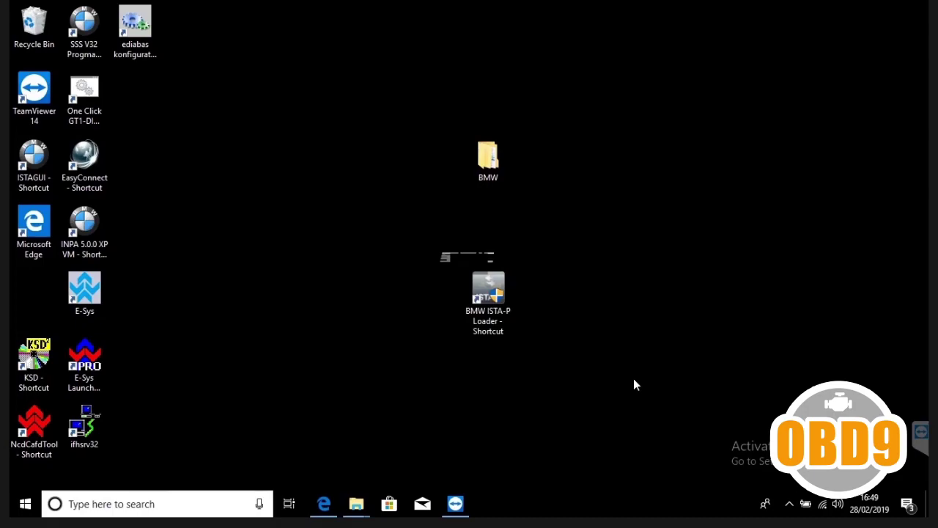
# - Relaunch BMW ISTA-P Loader with permission to make changes and manually set the ISTA-P location to C:\ISTA-P
pyautogui.doubleClick(479, 312)
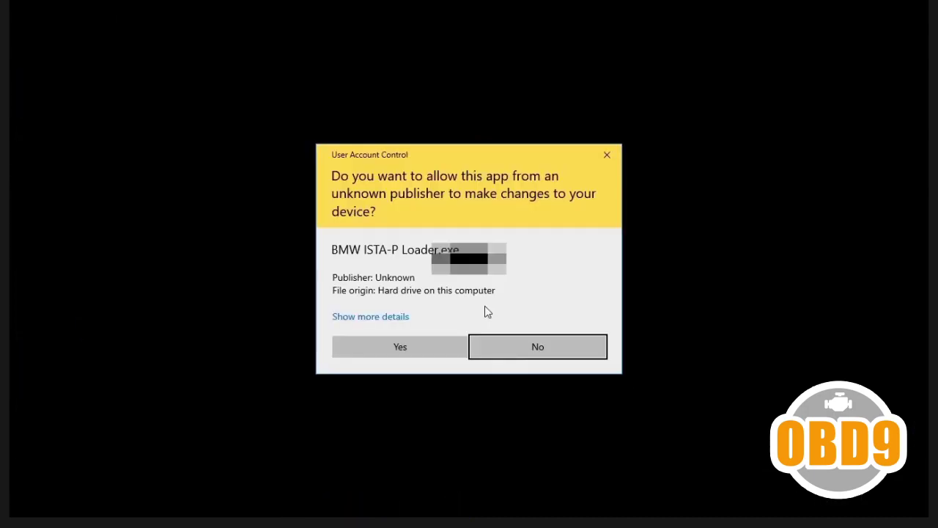
pyautogui.click(408, 354)
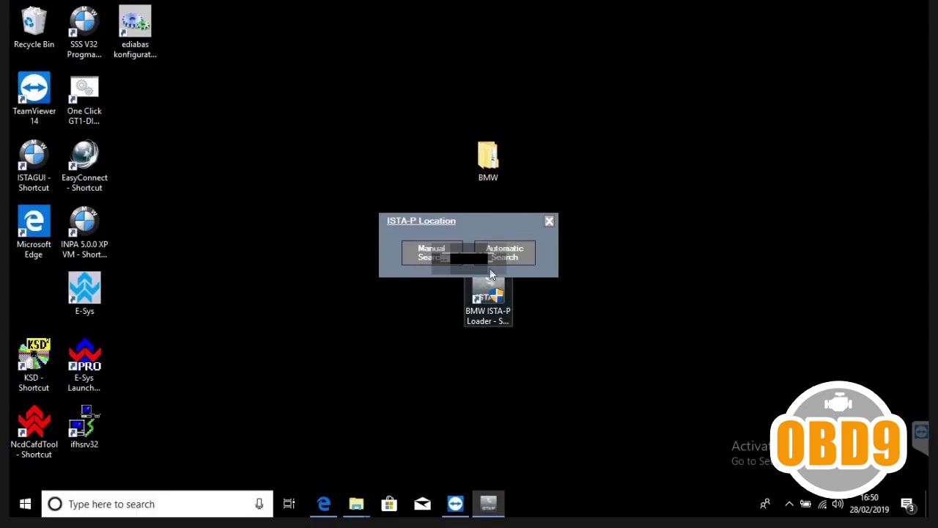
pyautogui.click(421, 253)
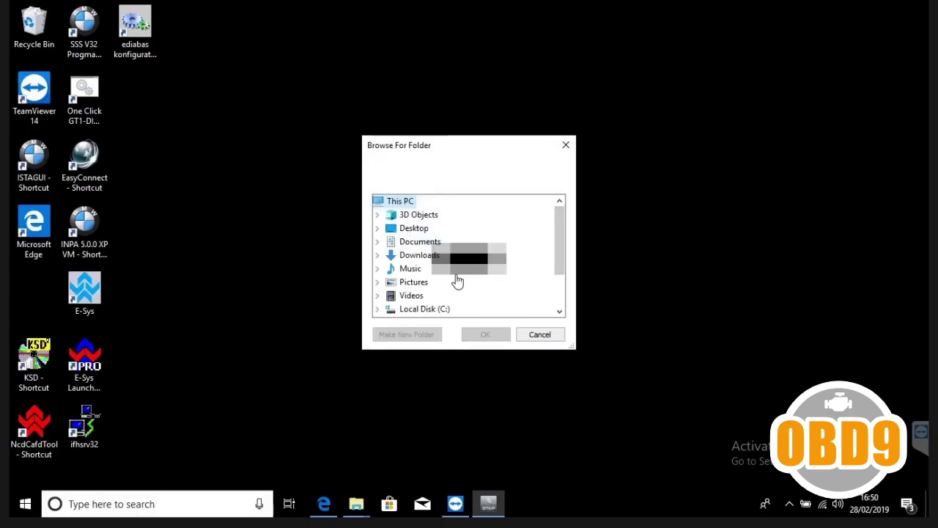
pyautogui.doubleClick(424, 311)
pyautogui.scroll(-1, 469, 264)
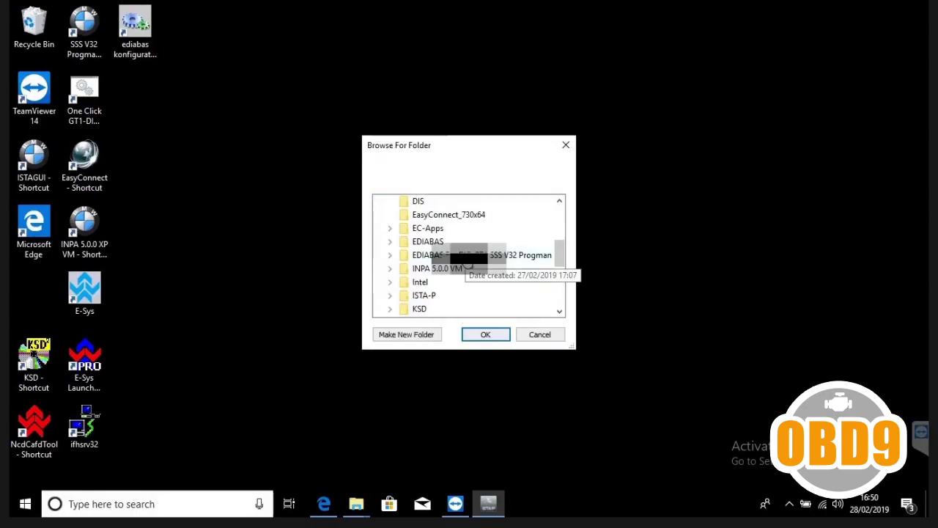
pyautogui.doubleClick(429, 301)
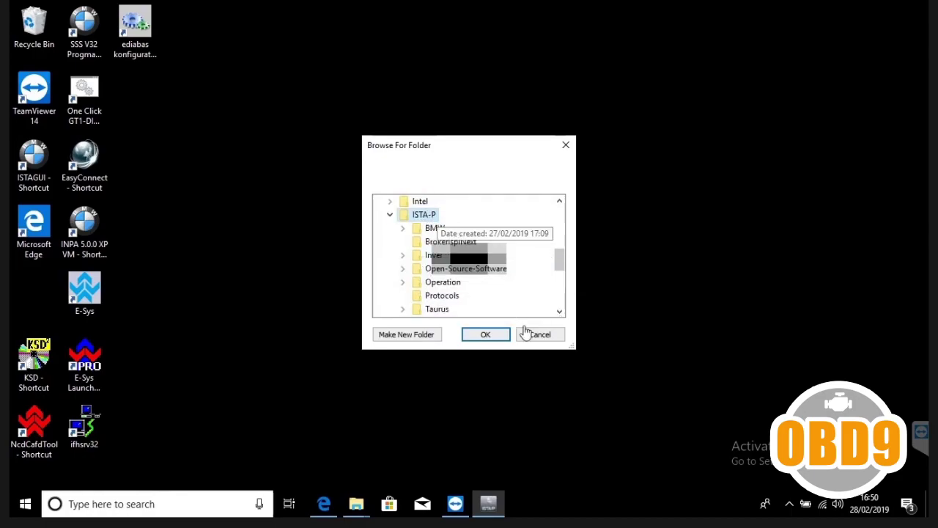
pyautogui.click(485, 335)
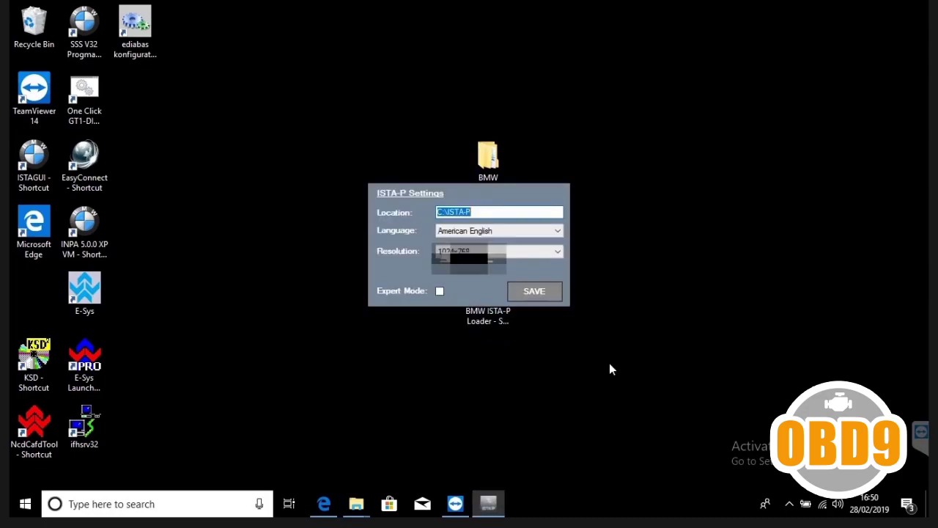
# - Set the ISTA-P language to British English, enable Expert Mode, and save the settings
pyautogui.click(450, 235)
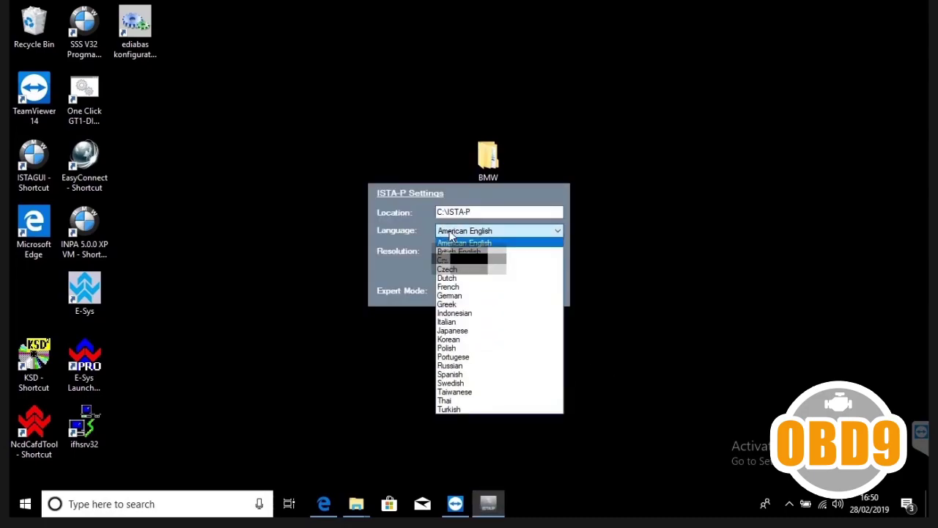
pyautogui.click(459, 252)
pyautogui.click(491, 233)
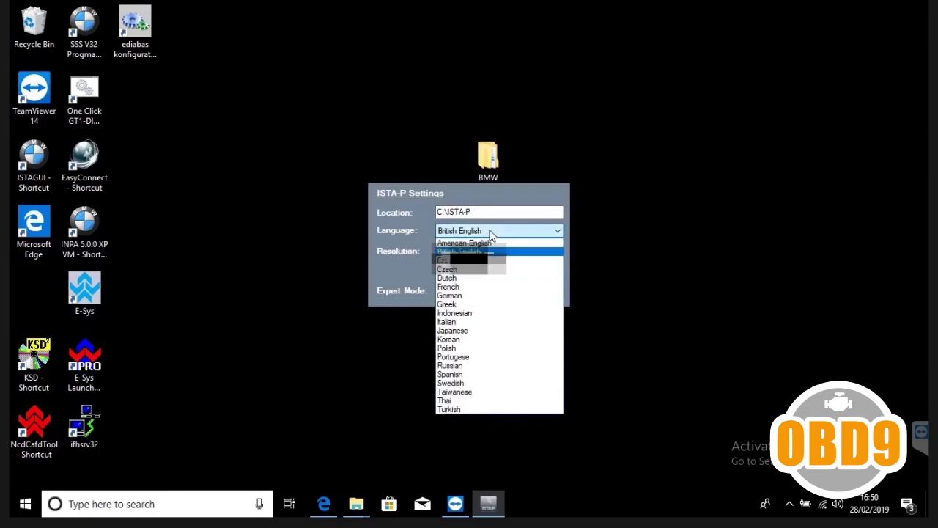
pyautogui.click(491, 232)
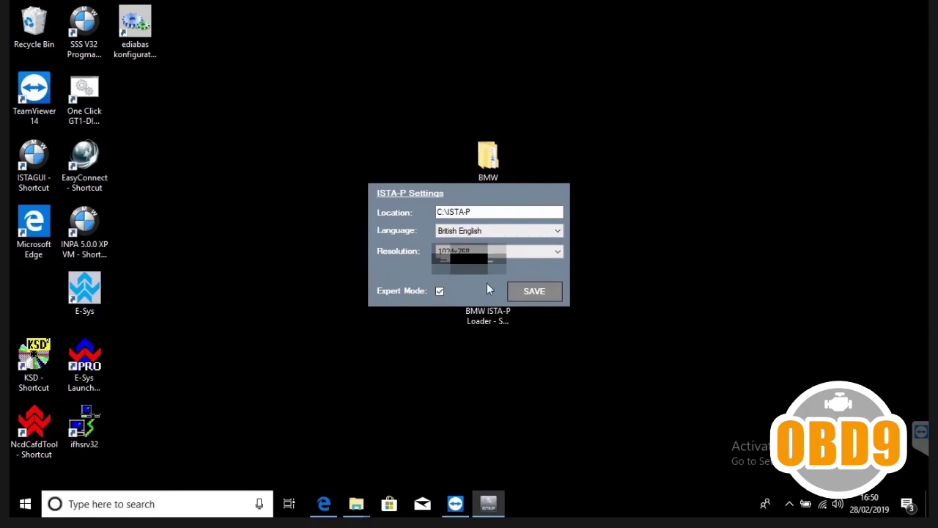
pyautogui.click(533, 292)
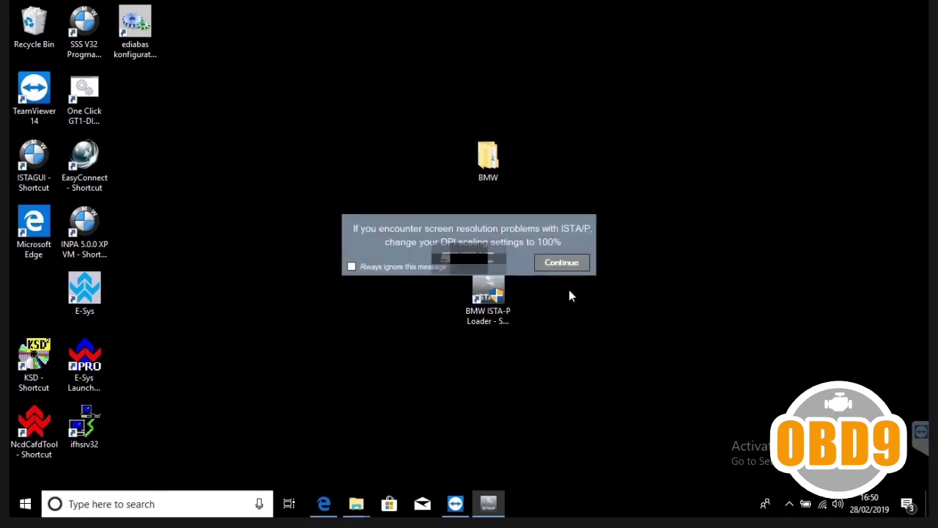
# - Continue past the DPI scaling notice, then autofill the dealer data and save it
pyautogui.click(555, 260)
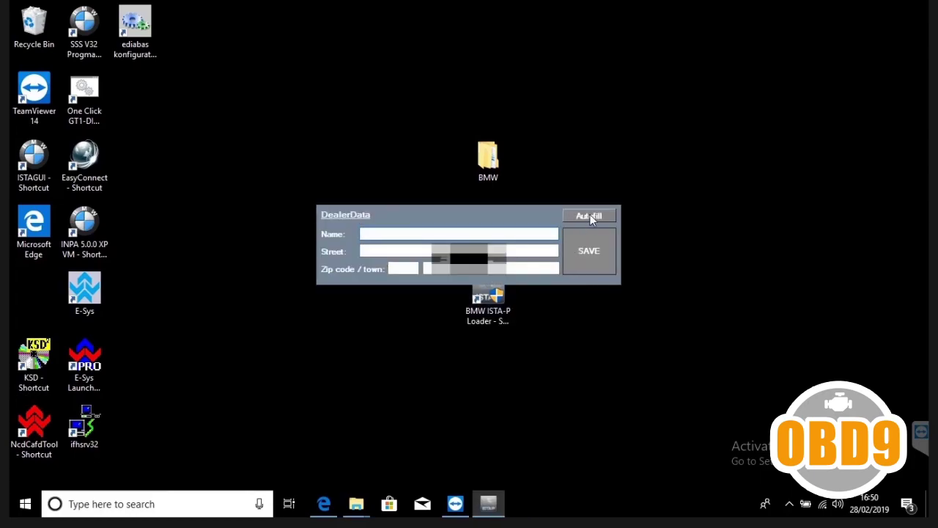
pyautogui.click(593, 216)
pyautogui.click(597, 246)
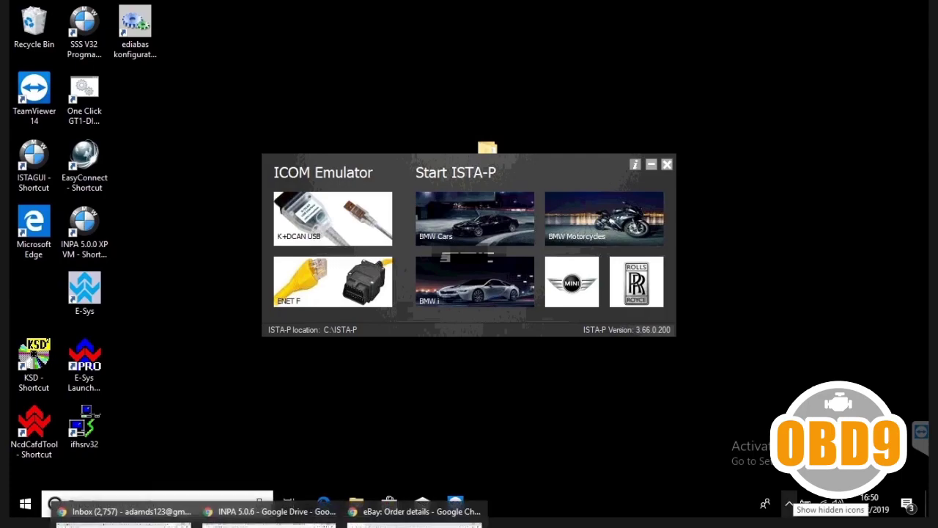
pyautogui.click(270, 511)
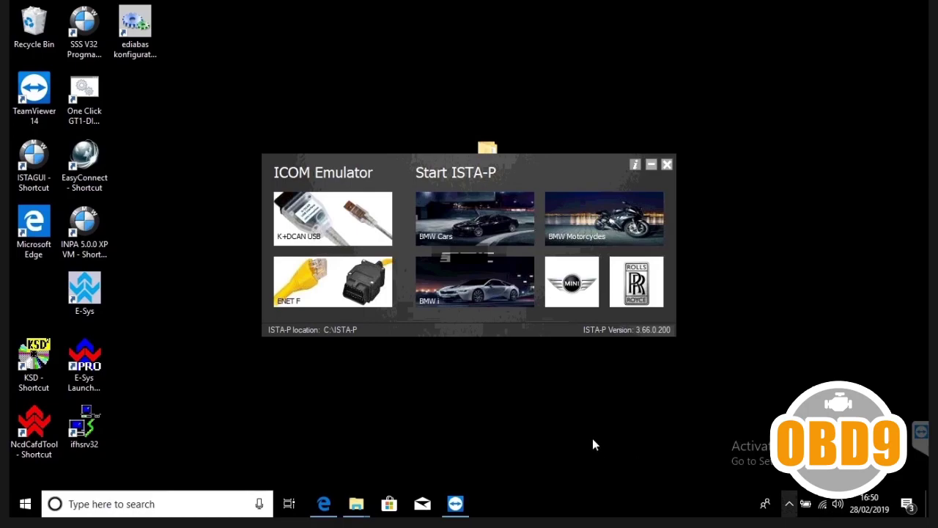
pyautogui.rightClick(827, 511)
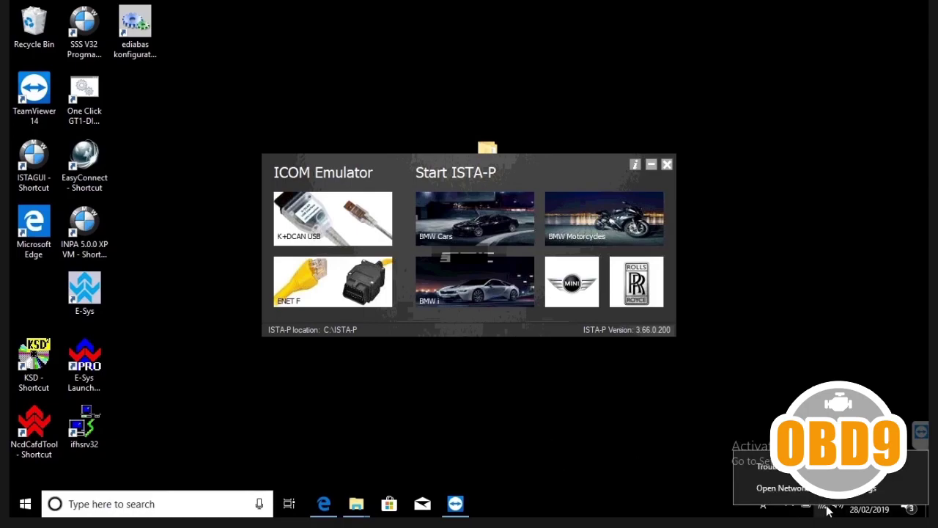
pyautogui.click(779, 362)
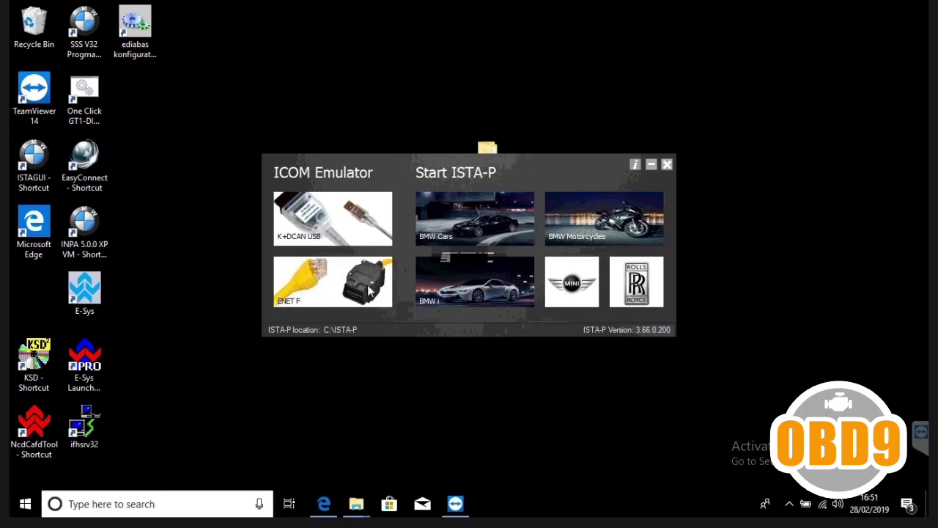
# - Open the computer's network adapter list through the Network and Sharing Centre
pyautogui.rightClick(822, 504)
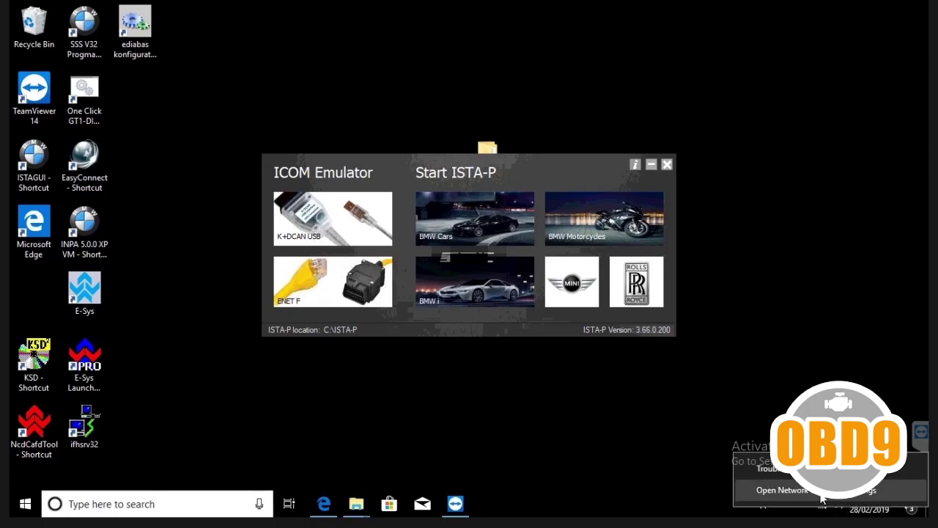
pyautogui.click(821, 494)
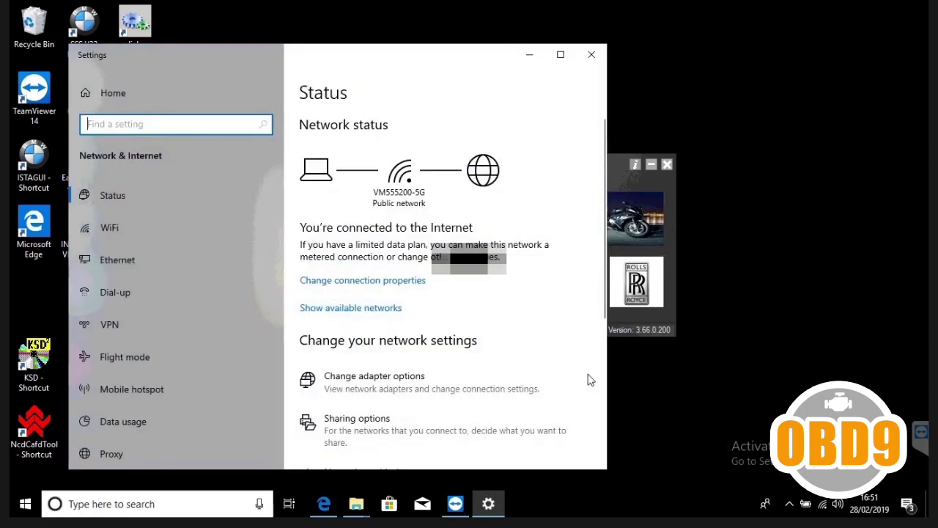
pyautogui.scroll(-2, 503, 301)
pyautogui.scroll(-3, 504, 302)
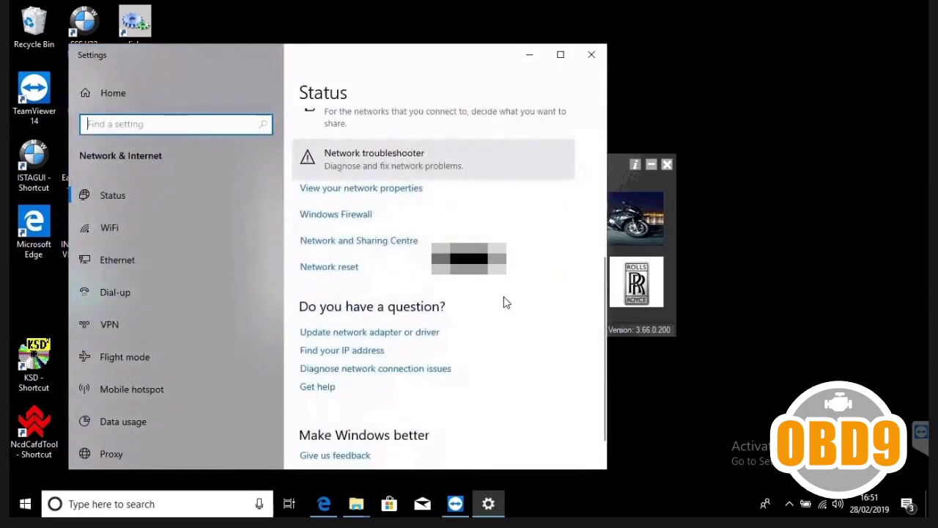
pyautogui.click(376, 247)
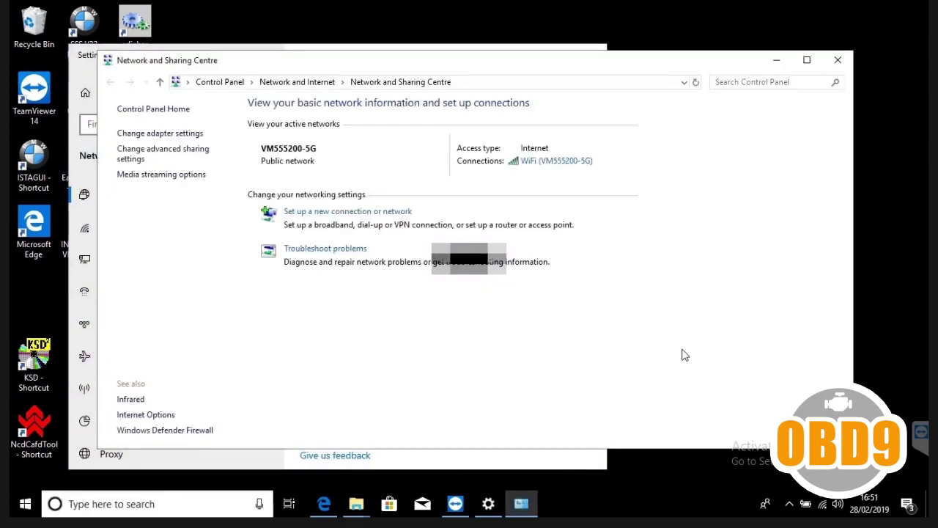
pyautogui.click(163, 137)
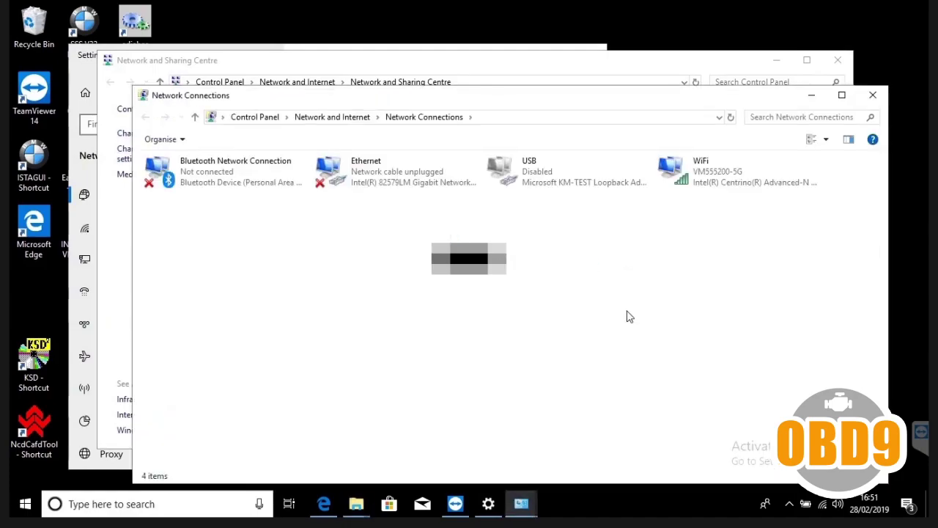
# - Open the Internet Protocol Version 4 (TCP/IPv4) properties of the Ethernet adapter
pyautogui.rightClick(360, 172)
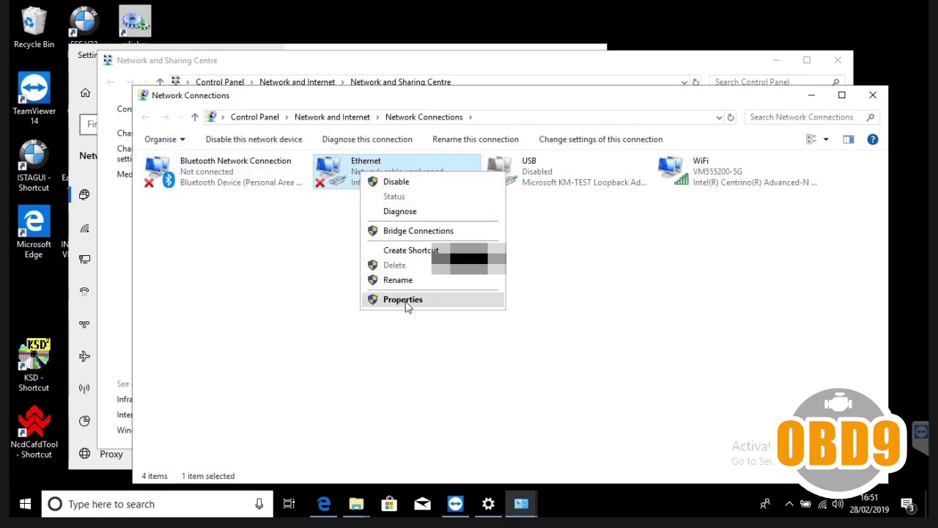
pyautogui.click(329, 278)
pyautogui.rightClick(383, 169)
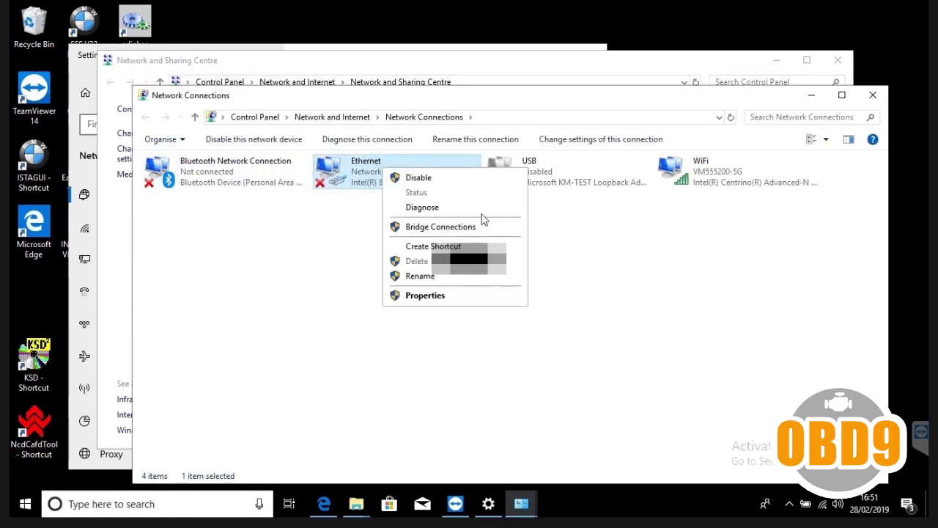
pyautogui.click(419, 295)
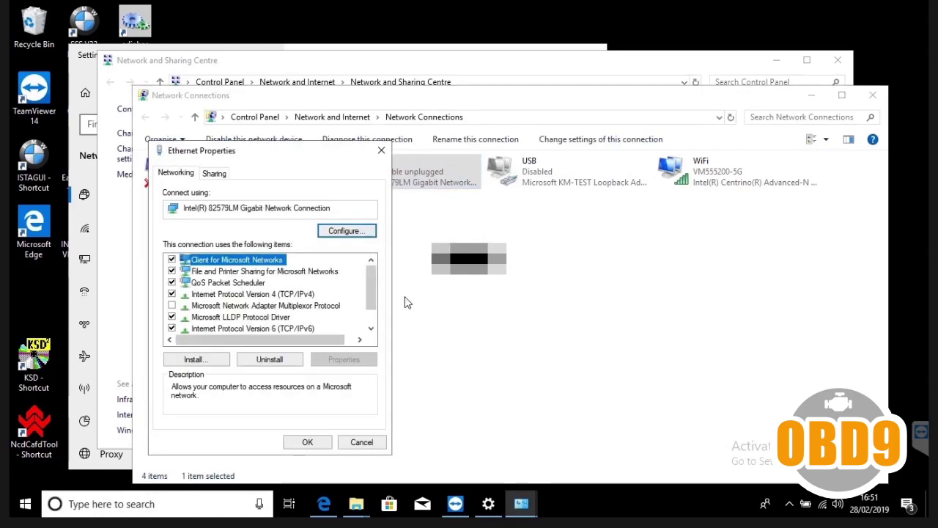
pyautogui.click(208, 295)
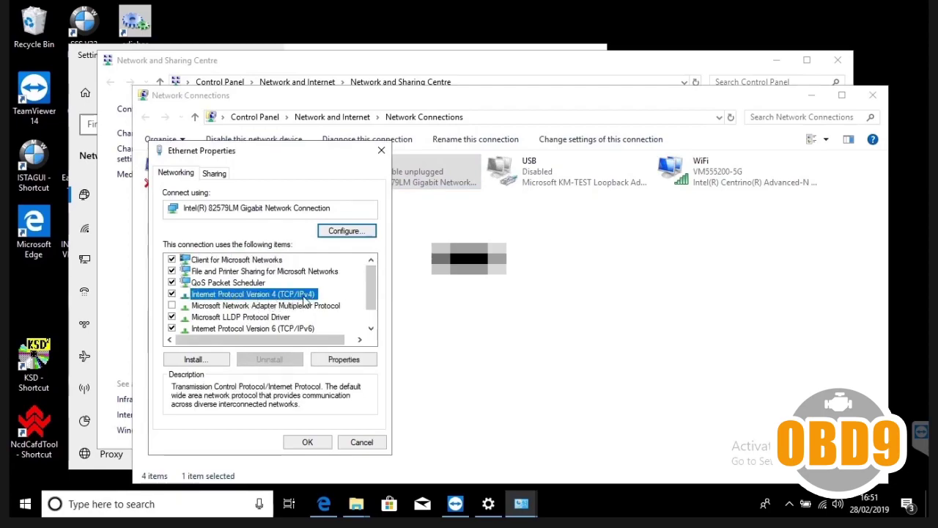
pyautogui.doubleClick(249, 294)
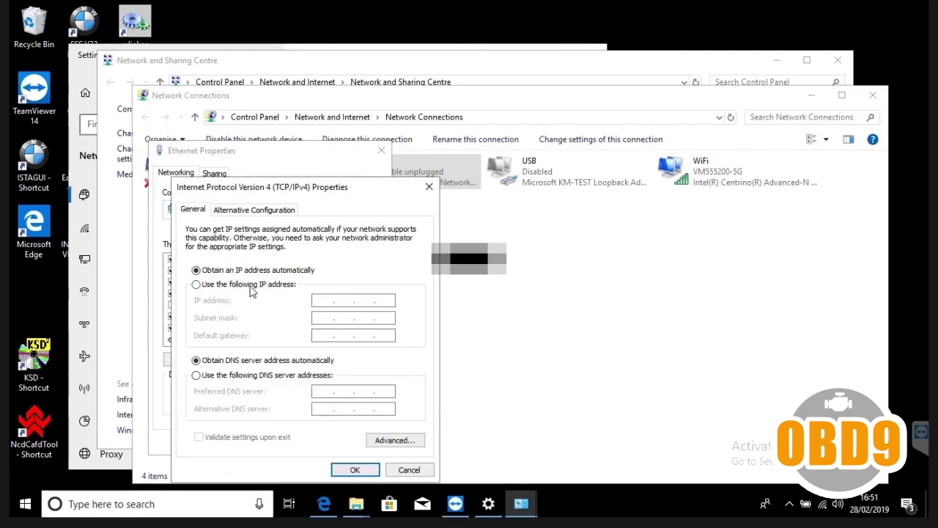
# - Assign the Ethernet adapter the static IP address 169.254.1.1 with subnet mask 255.255.0.0 and confirm both properties dialogs
pyautogui.click(252, 289)
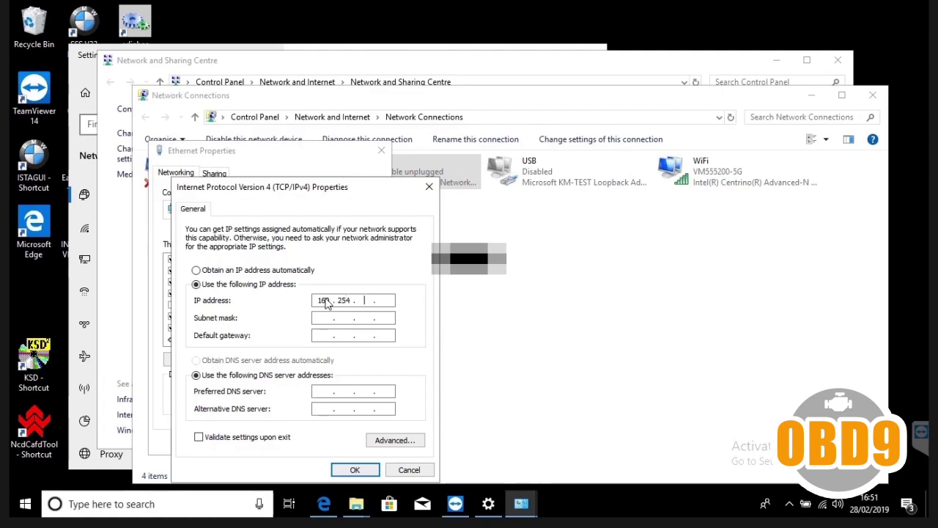
pyautogui.write('.1')
pyautogui.click(343, 391)
pyautogui.click(336, 317)
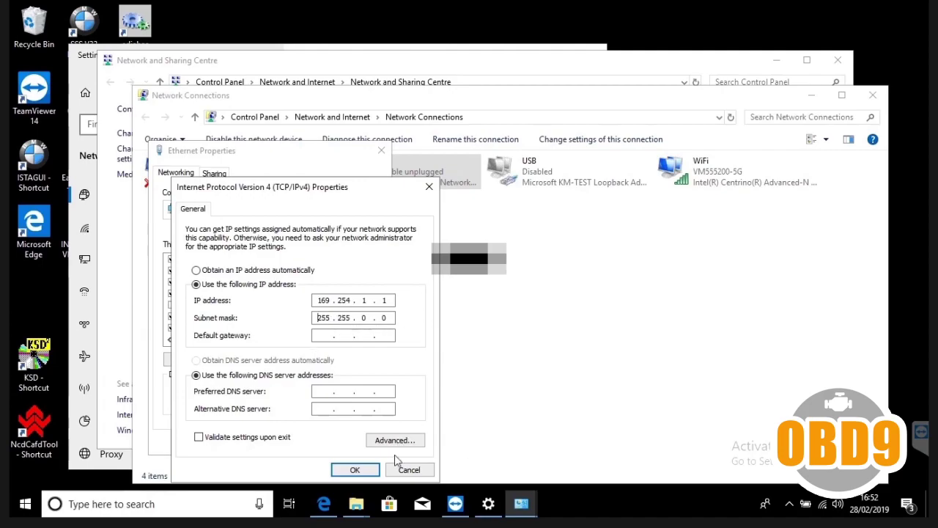
pyautogui.click(355, 469)
pyautogui.click(308, 442)
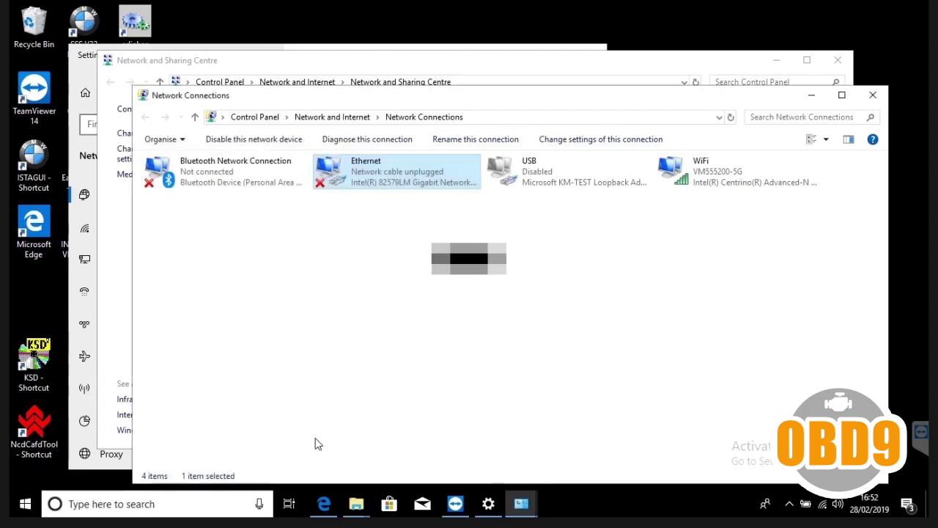
# - Close the network connections, Network and Sharing Centre, and Settings windows
pyautogui.click(423, 352)
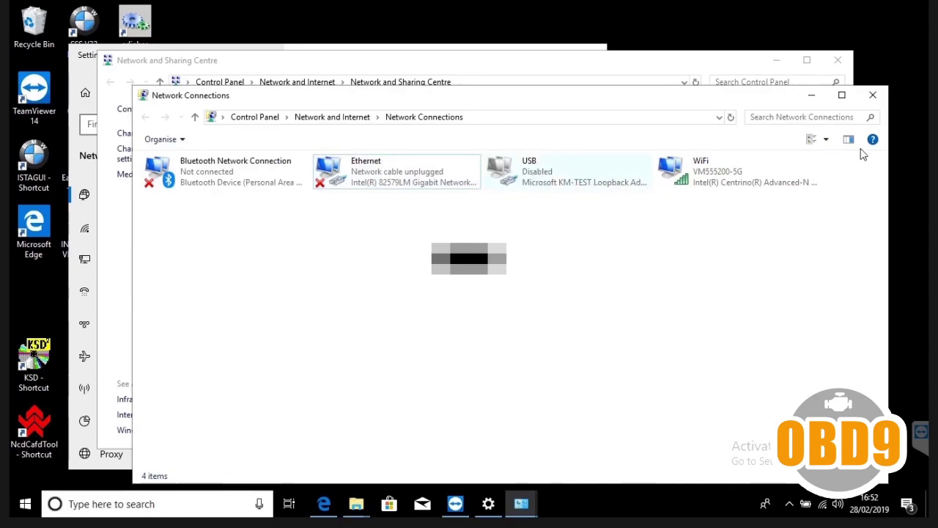
pyautogui.click(873, 94)
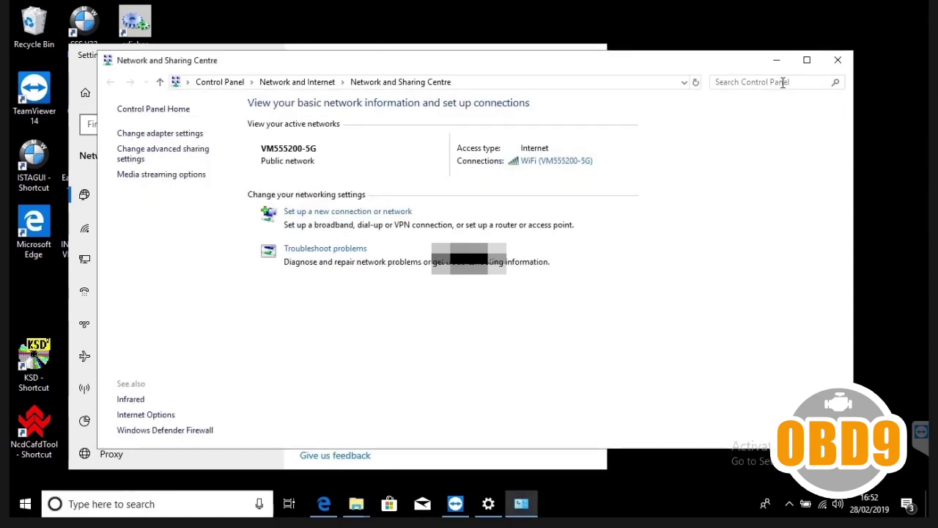
pyautogui.click(836, 59)
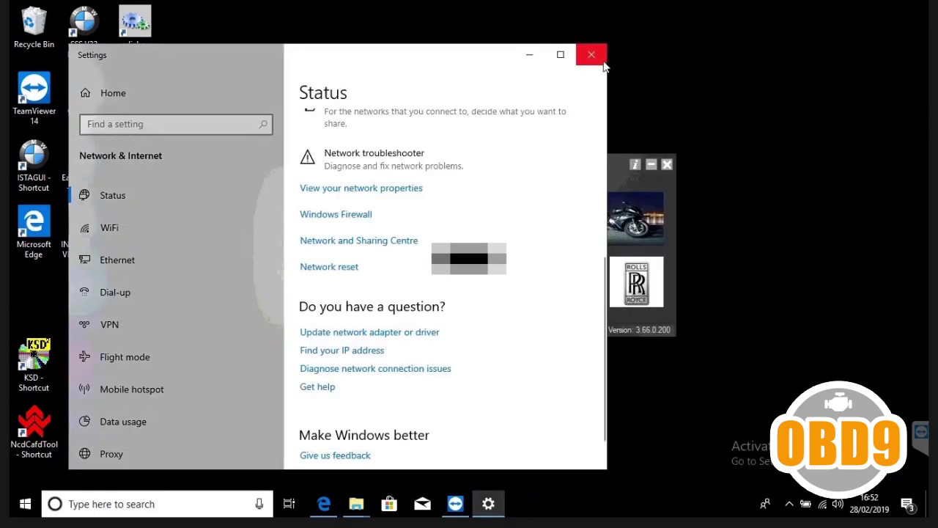
pyautogui.click(592, 55)
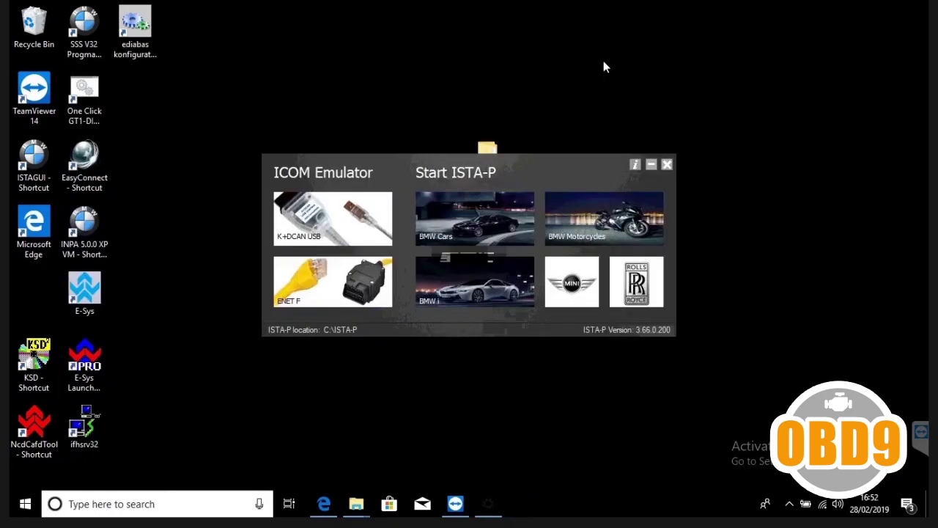
# - Set the EDIABAS interface on drive C to ENET with EDIABAS Konfigurator, apply it, and close the tool
pyautogui.click(137, 34)
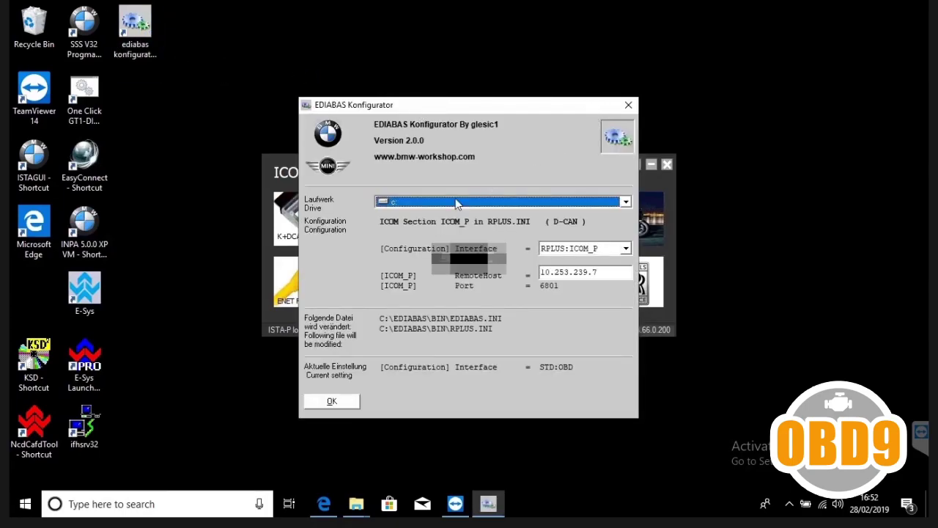
pyautogui.click(627, 250)
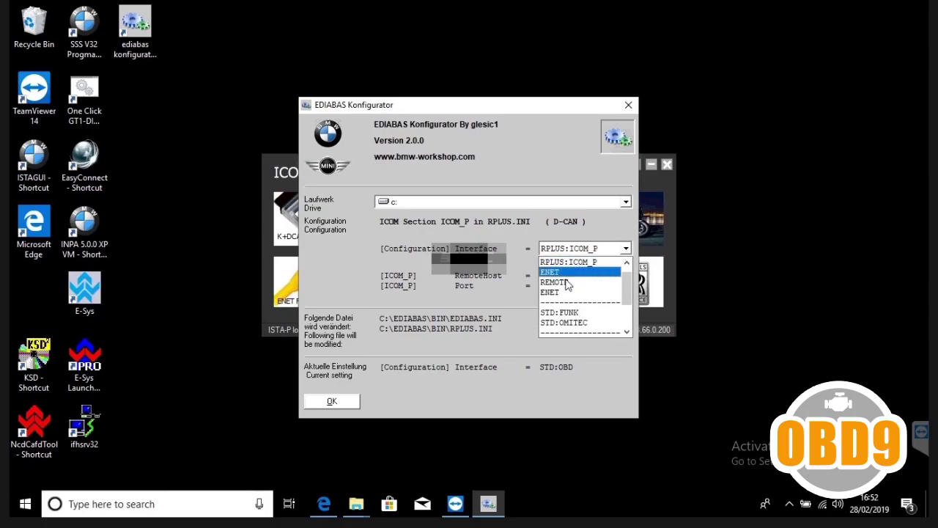
pyautogui.click(555, 292)
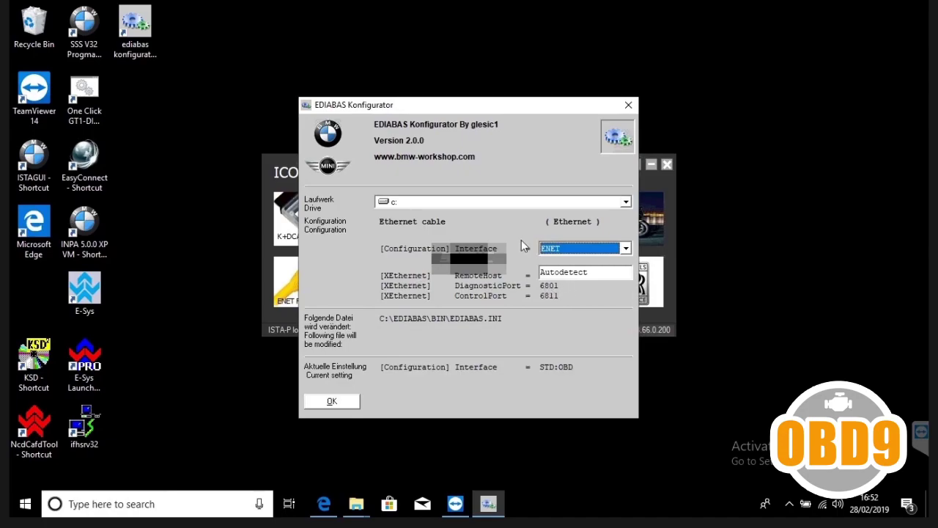
pyautogui.click(333, 402)
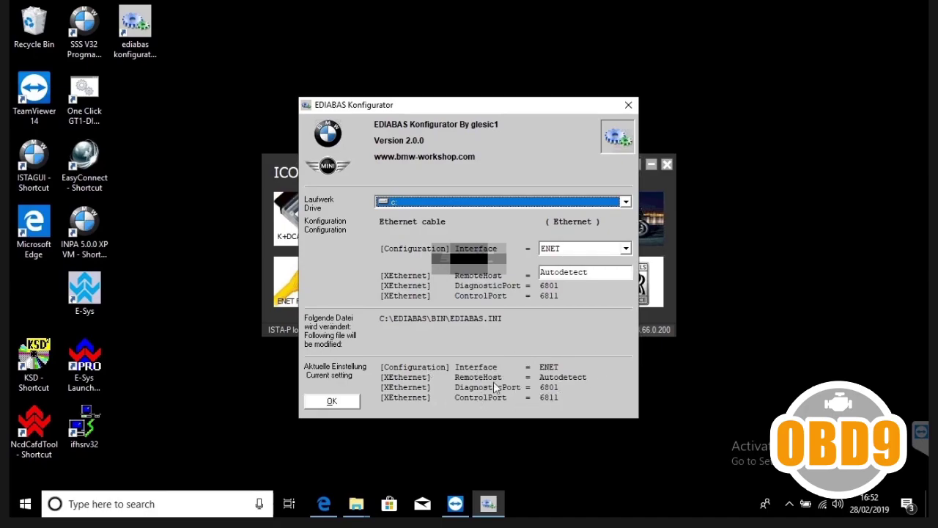
pyautogui.click(334, 402)
pyautogui.click(629, 105)
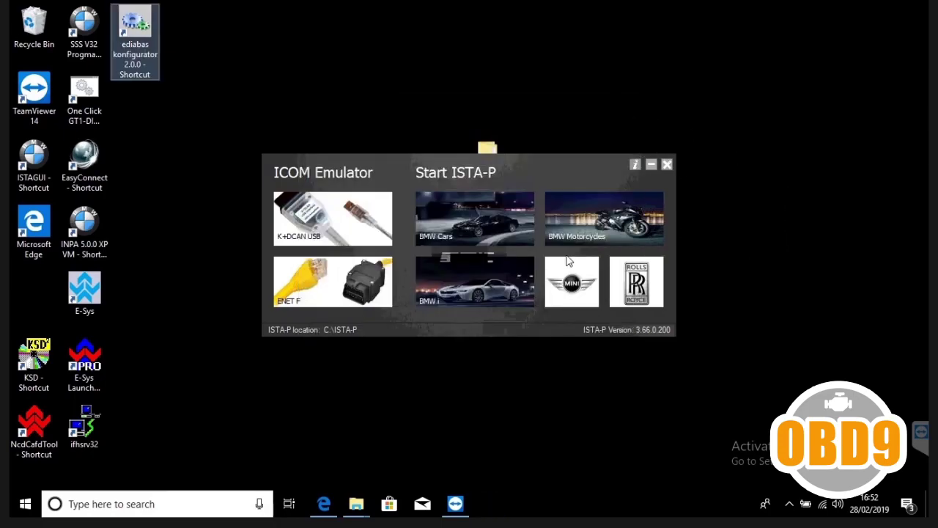
# - Switch to File Explorer and browse to the C:\EDIABAS\BIN folder
pyautogui.click(271, 117)
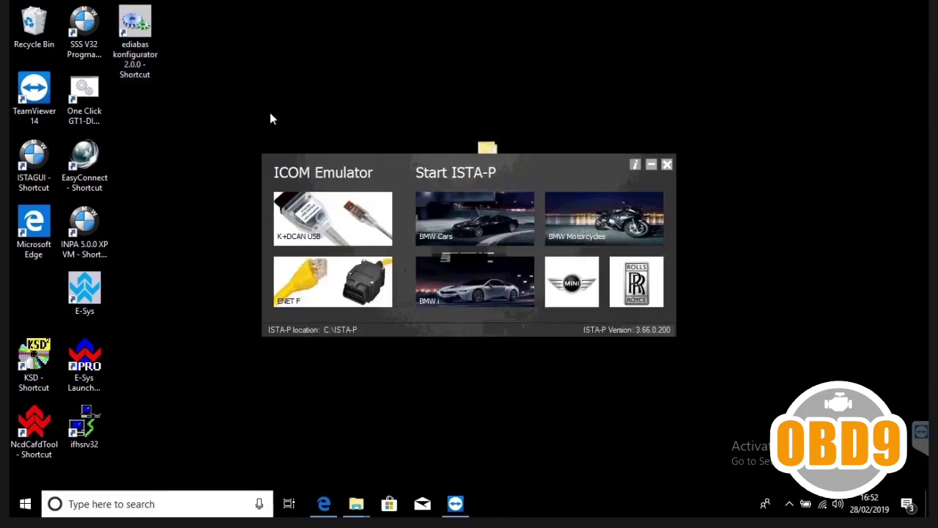
pyautogui.click(356, 504)
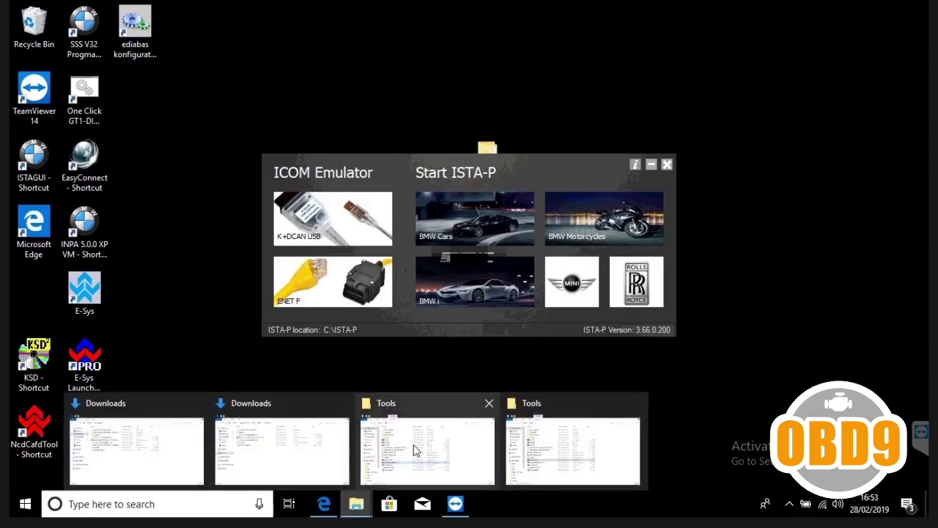
pyautogui.click(435, 450)
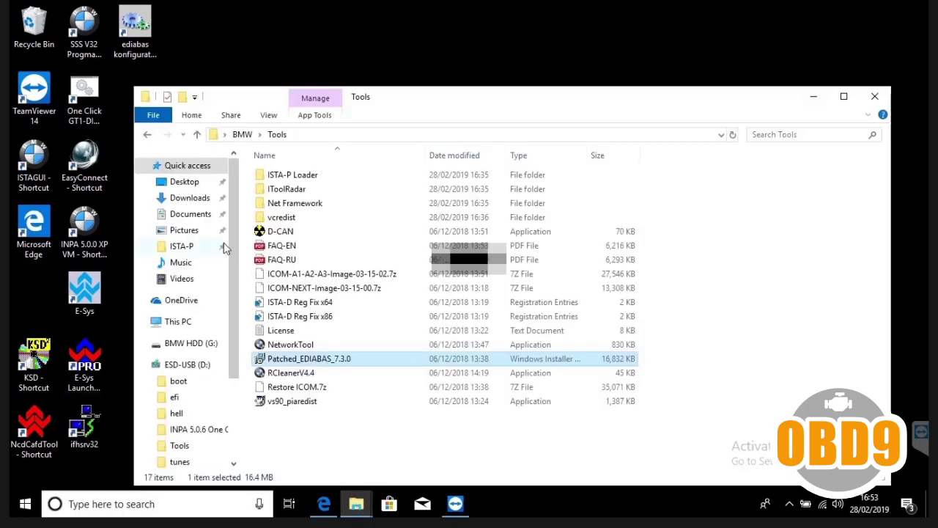
pyautogui.click(178, 323)
pyautogui.doubleClick(326, 315)
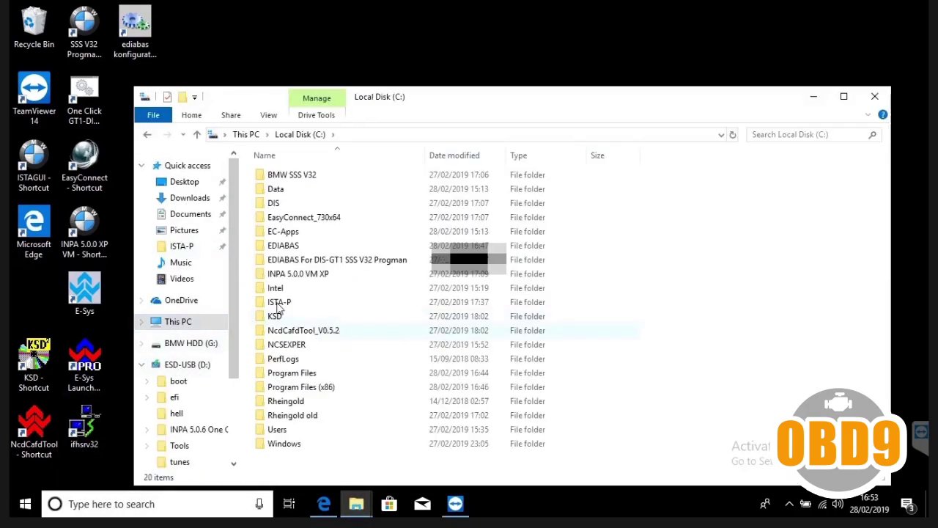
pyautogui.doubleClick(282, 247)
pyautogui.doubleClick(281, 188)
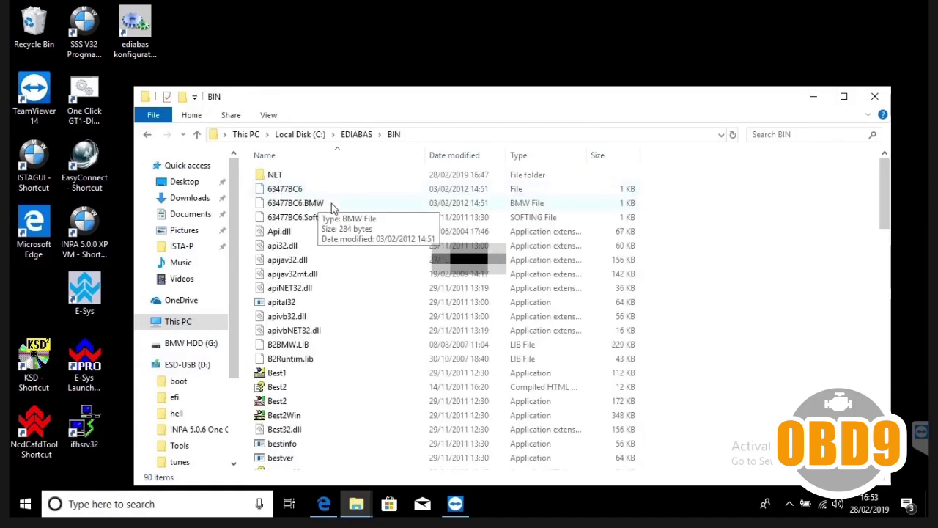
# - Check the Interface setting in the EDIABAS configuration file, then close the file and its folder
pyautogui.scroll(-8, 308, 206)
pyautogui.click(316, 196)
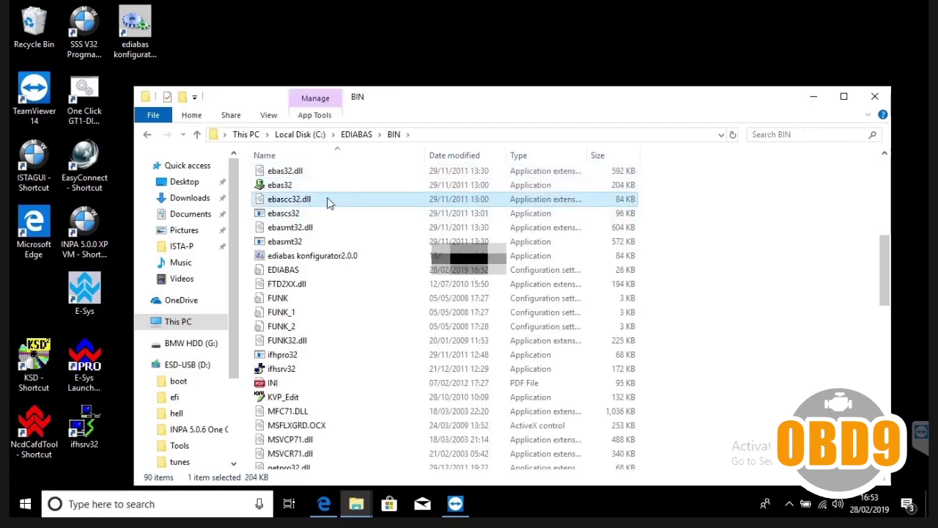
pyautogui.doubleClick(290, 270)
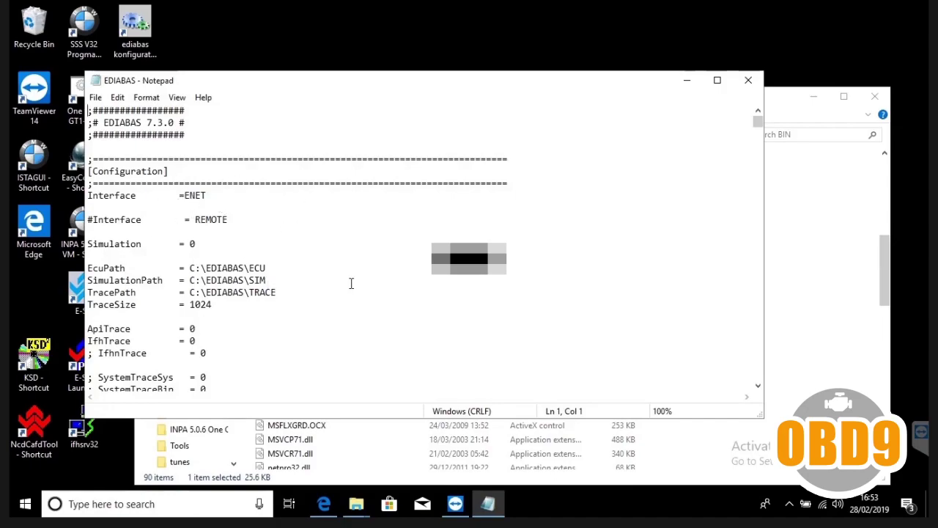
pyautogui.click(748, 83)
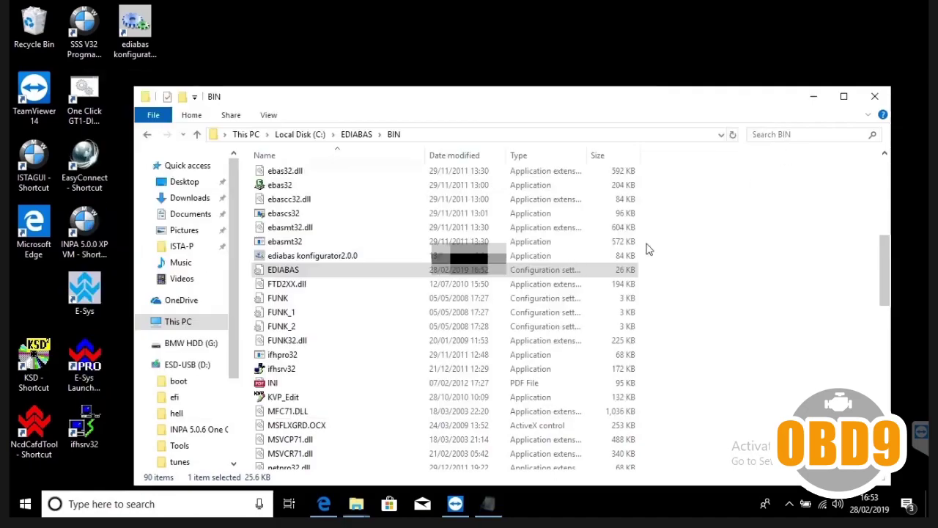
pyautogui.click(874, 98)
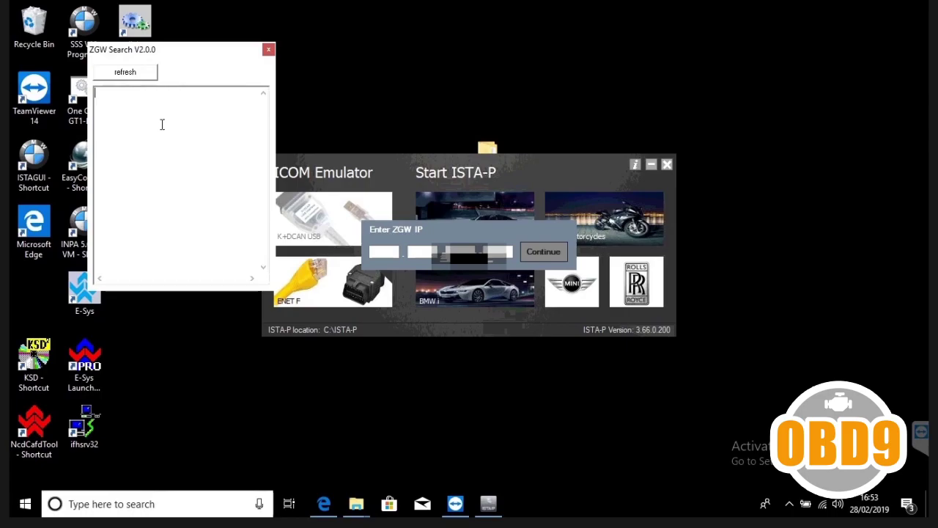
# - Start the ENET ICOM emulator with ZGW IP 000.000.000.000 and allow the blocked apps through the firewall
pyautogui.click(396, 252)
pyautogui.write('00')
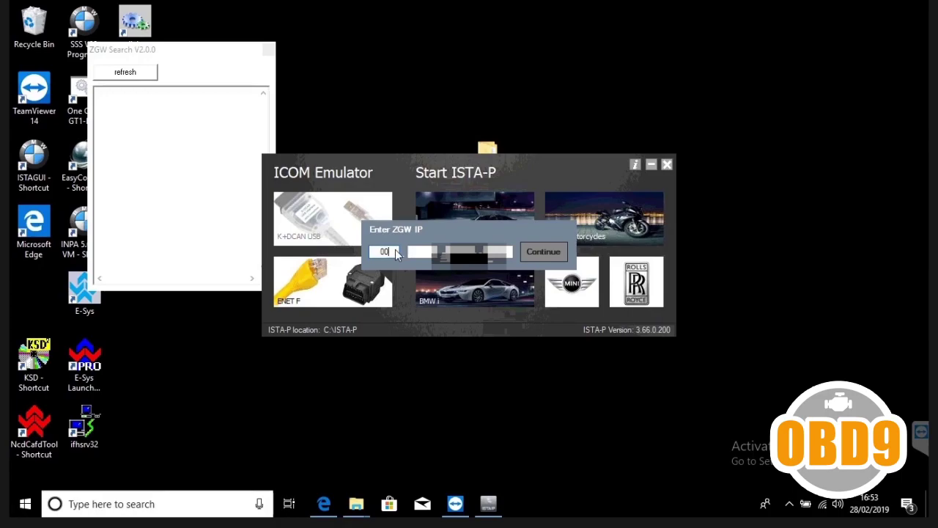
pyautogui.write('0 000 000 000')
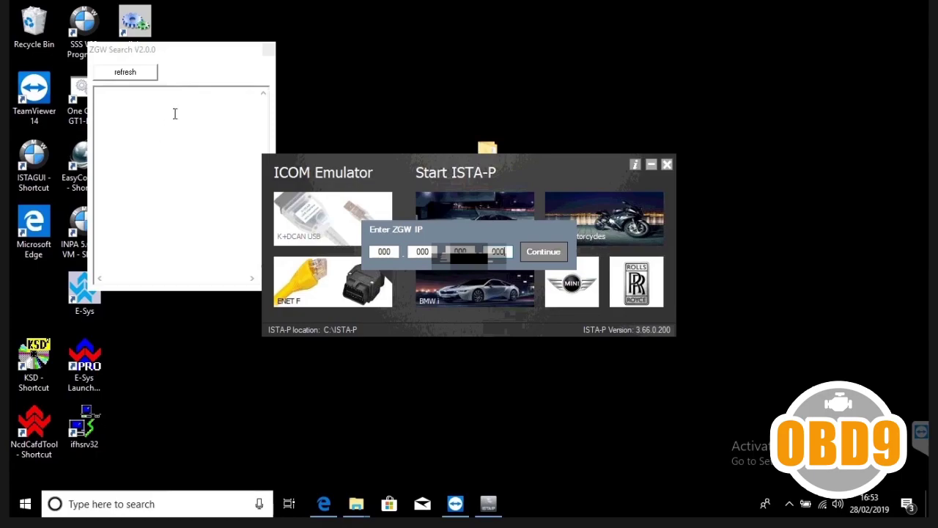
pyautogui.click(543, 253)
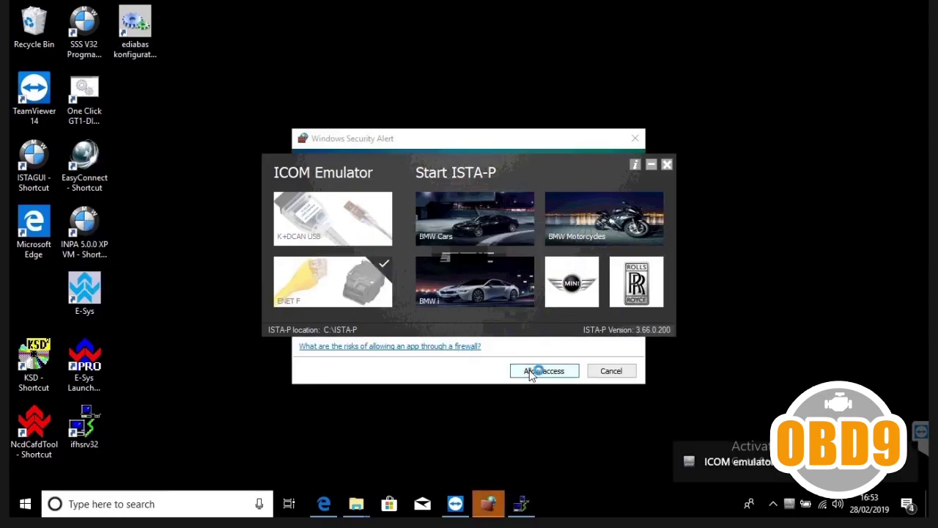
pyautogui.click(539, 371)
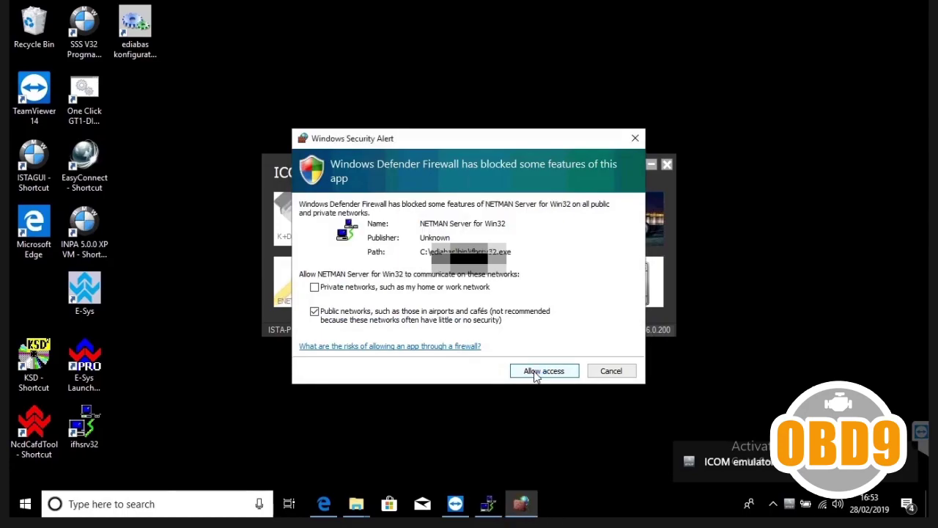
pyautogui.click(535, 373)
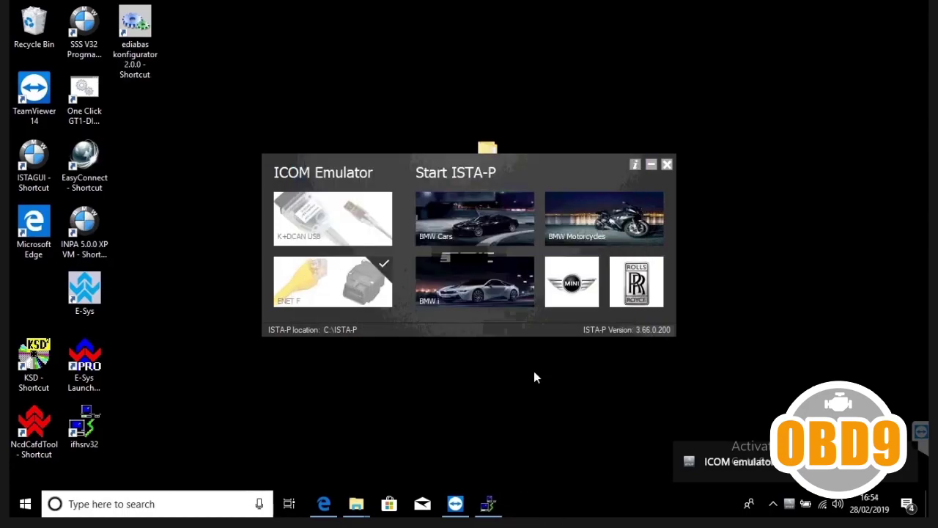
# - Turn off Windows Defender Firewall for both private and public networks, and close its settings window
pyautogui.click(137, 508)
pyautogui.write('firewall')
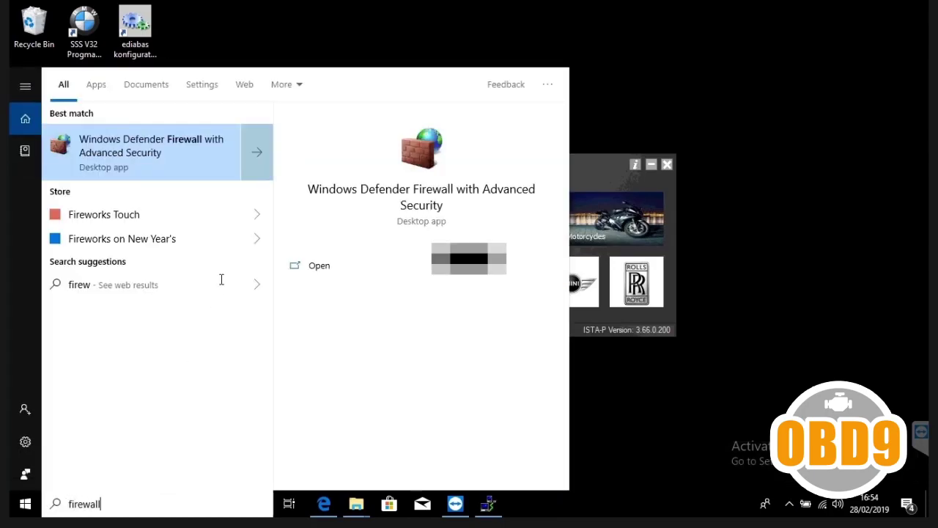
pyautogui.click(180, 289)
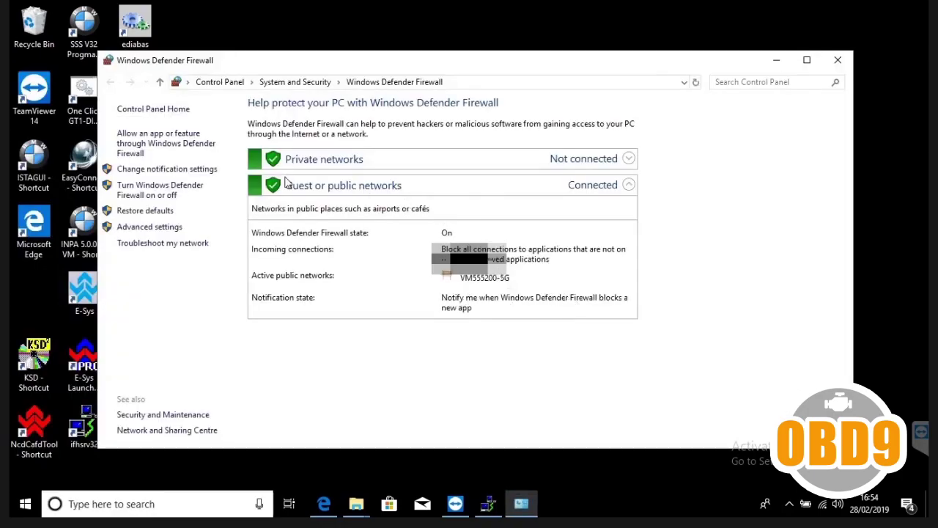
pyautogui.click(122, 195)
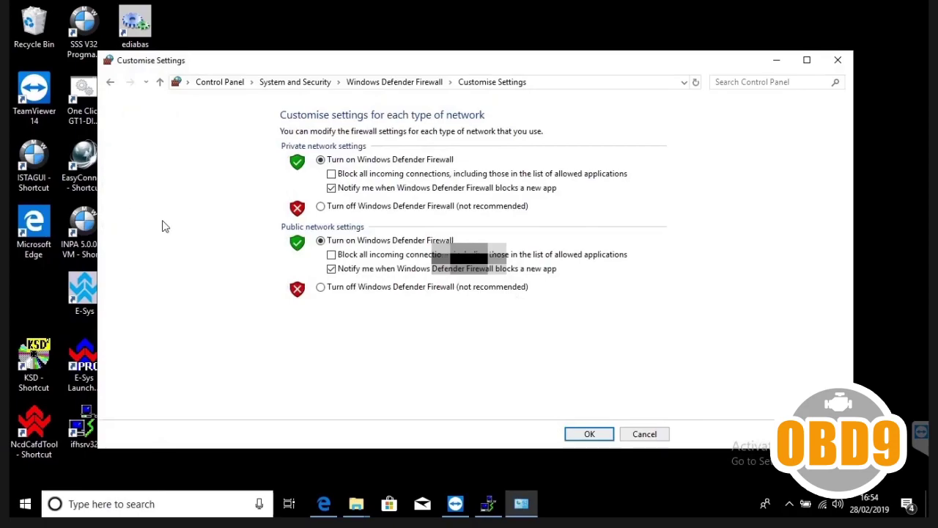
pyautogui.click(362, 208)
pyautogui.click(327, 291)
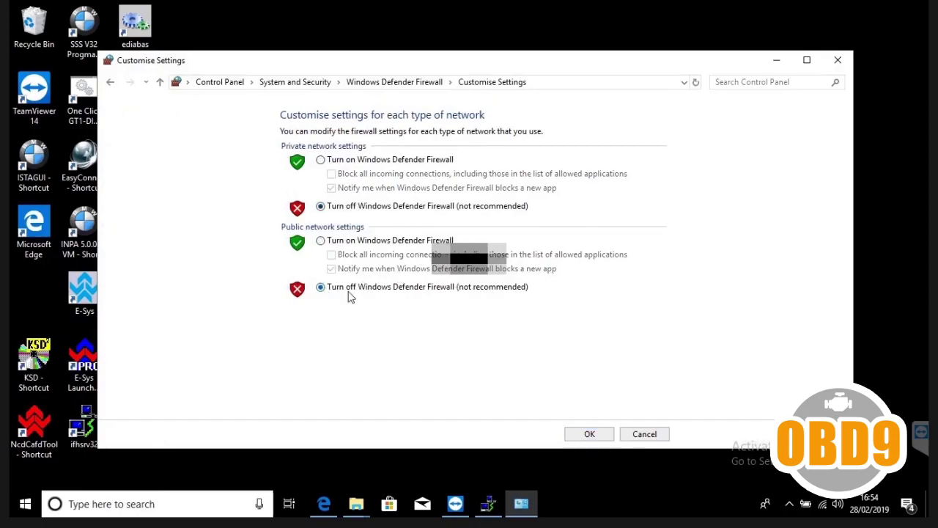
pyautogui.click(590, 433)
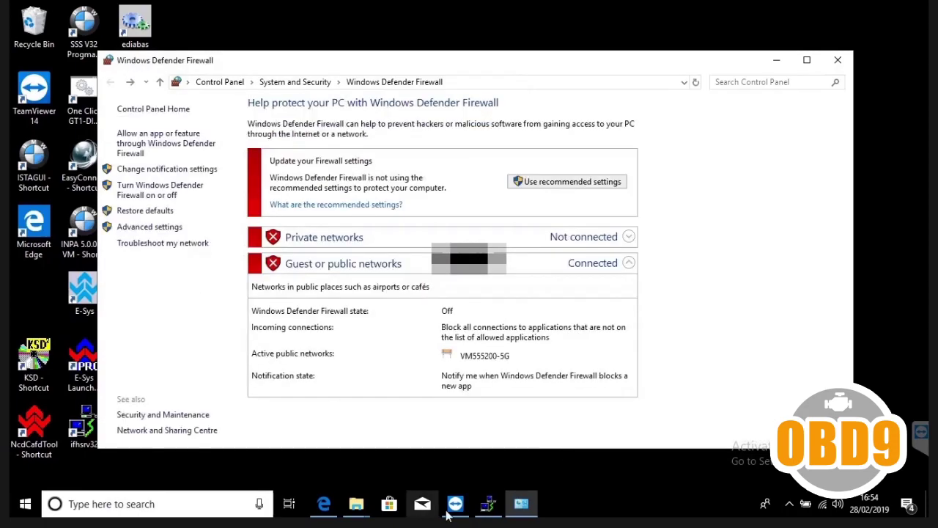
pyautogui.click(838, 61)
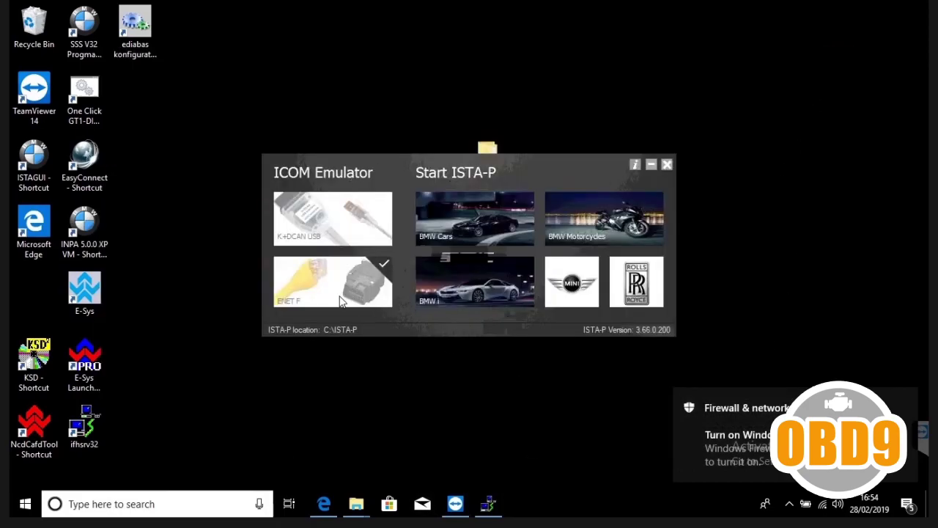
# - Start ISTA-P for BMW Cars from the loader, then launch ISTA+ and maximise its window
pyautogui.click(478, 222)
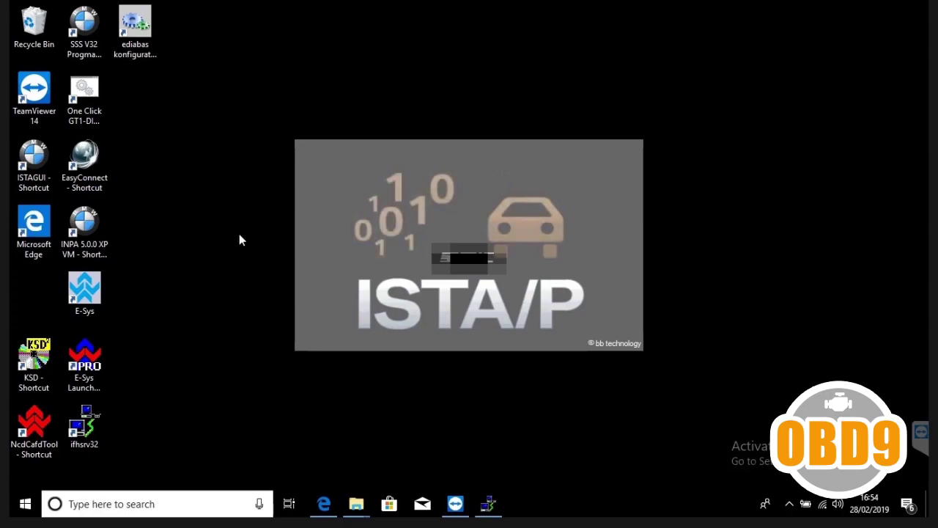
pyautogui.doubleClick(32, 170)
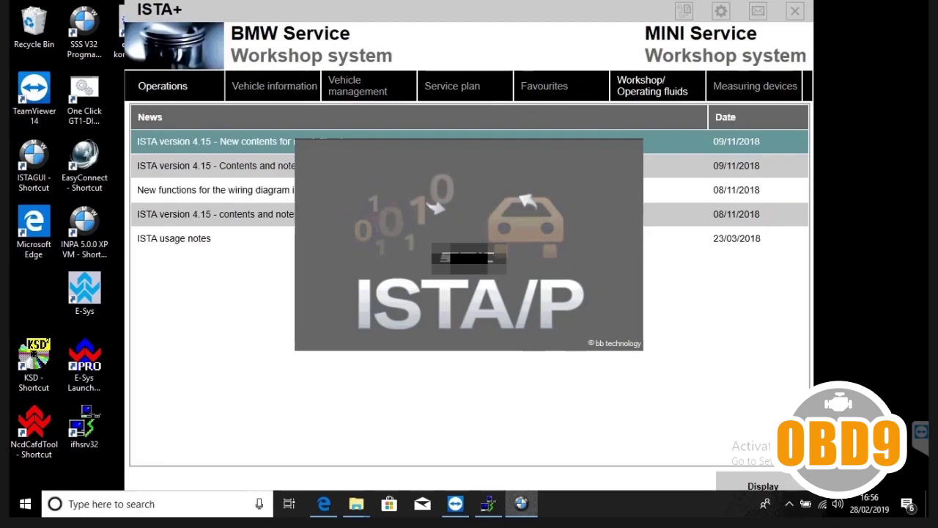
pyautogui.doubleClick(610, 14)
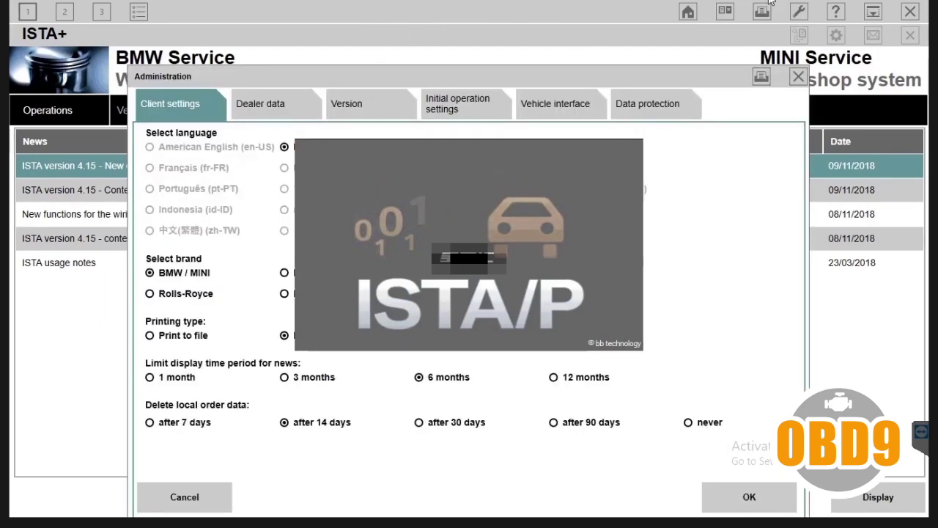
# - Review and accept the Vehicle interface settings in the ISTA+ administration, and open Read Out Vehicle Data for a new operation
pyautogui.click(564, 106)
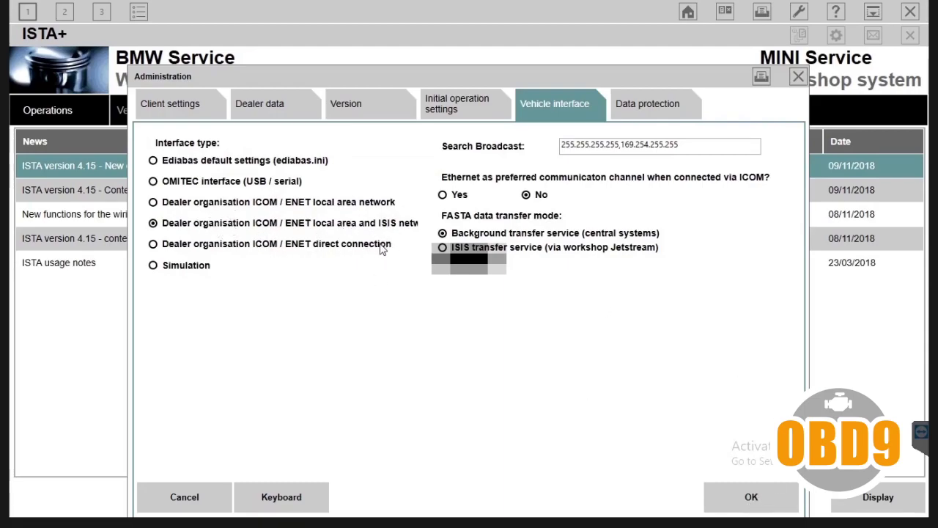
pyautogui.click(752, 504)
pyautogui.click(62, 123)
pyautogui.click(156, 141)
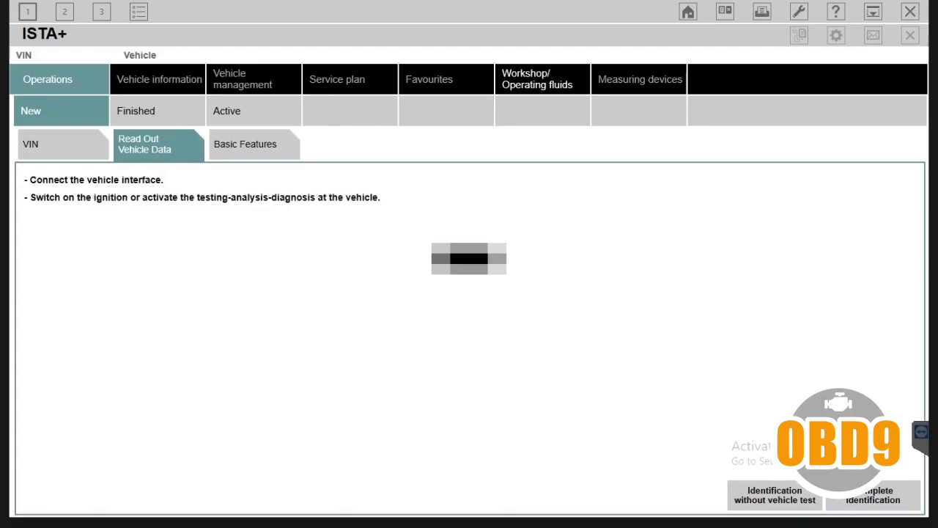
# - Switch to ISTA/P, create a session with automatic server selection, select the ENET NEXT interface, then close the Connection manager and minimise ISTA/P
pyautogui.click(876, 14)
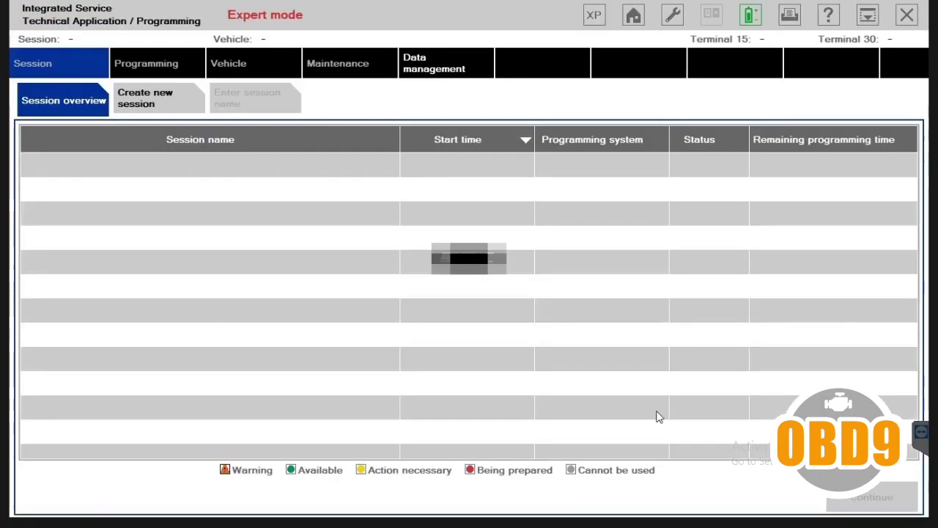
pyautogui.click(149, 110)
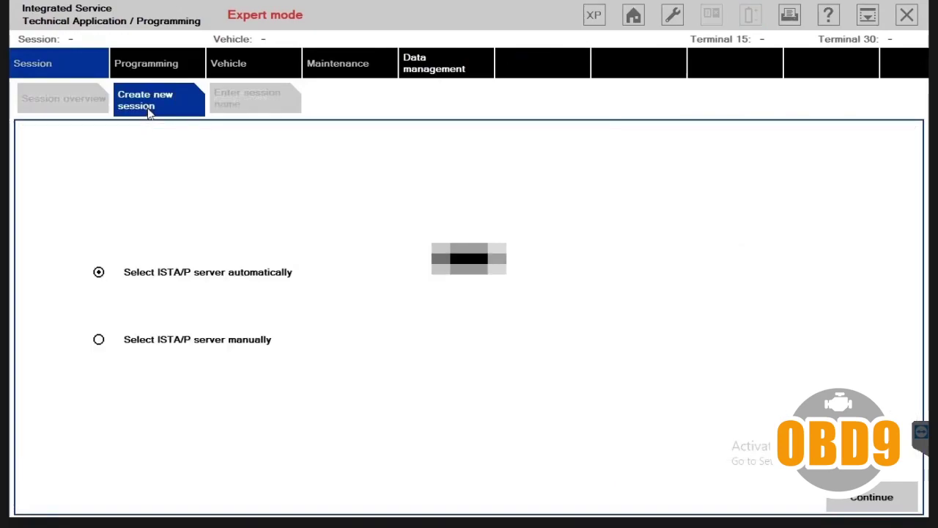
pyautogui.click(872, 499)
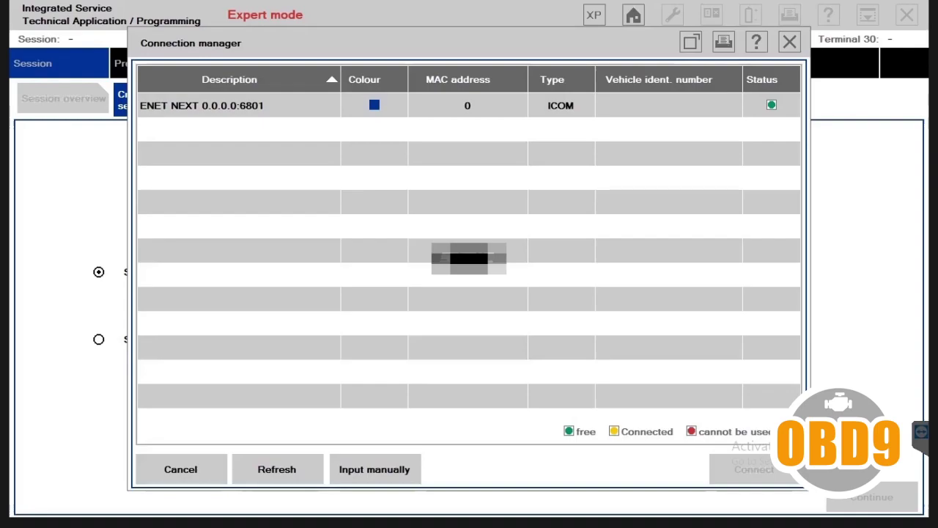
pyautogui.click(199, 116)
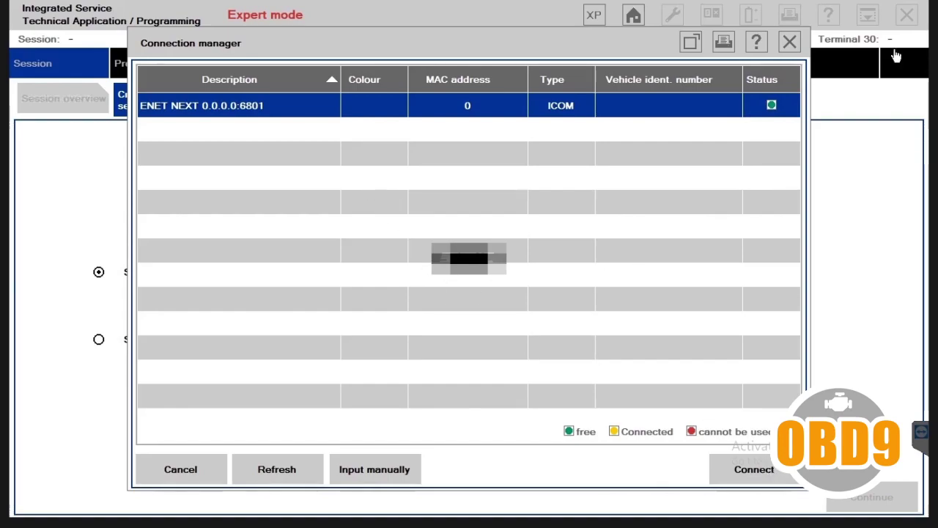
pyautogui.click(789, 42)
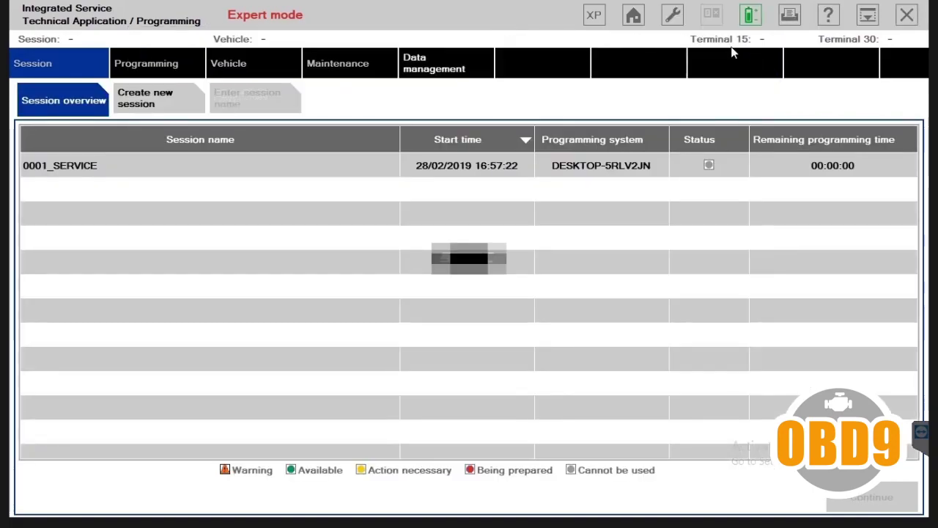
pyautogui.click(868, 17)
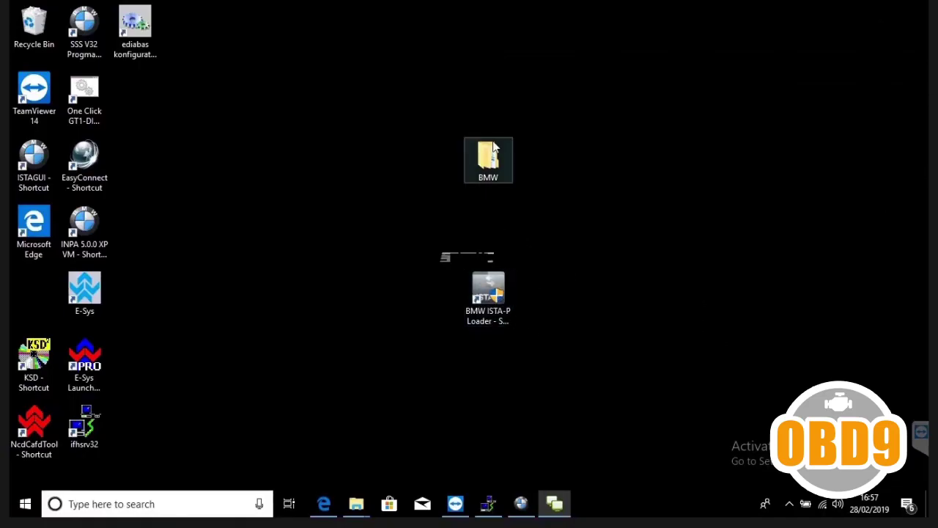
# - Return to ISTA+ and recheck the vehicle interface type in its administration settings, then minimise the program
pyautogui.click(551, 513)
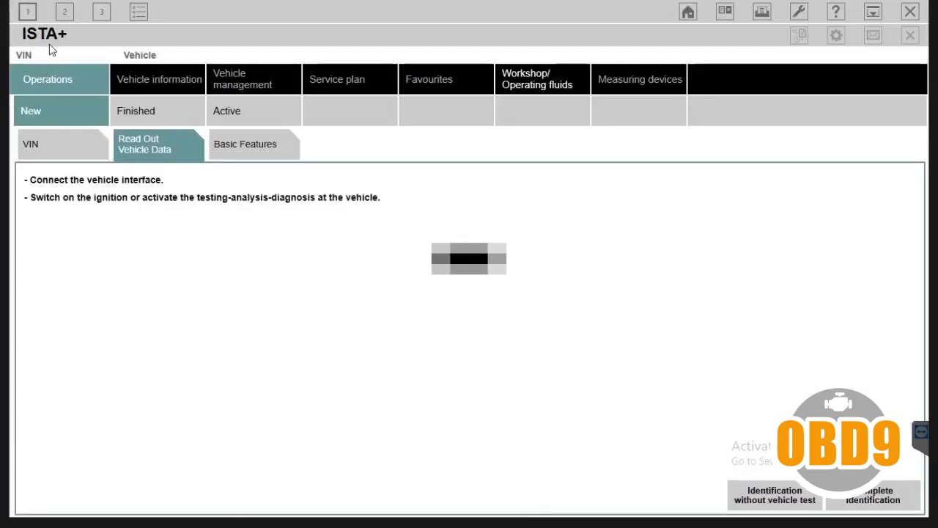
pyautogui.click(799, 11)
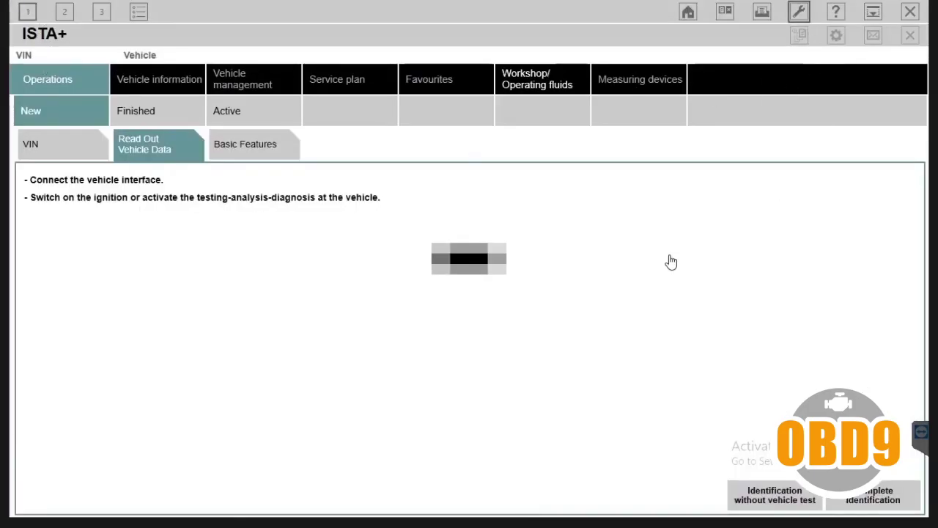
pyautogui.click(557, 105)
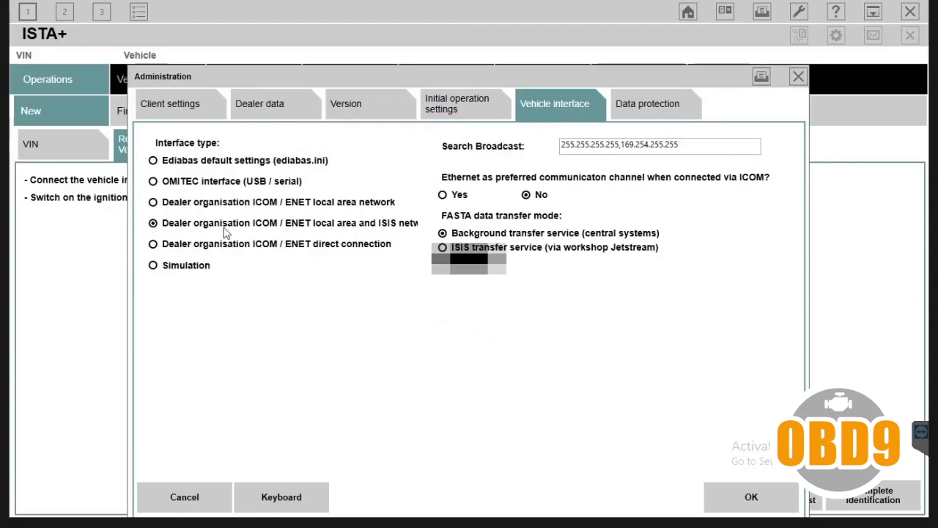
pyautogui.click(752, 497)
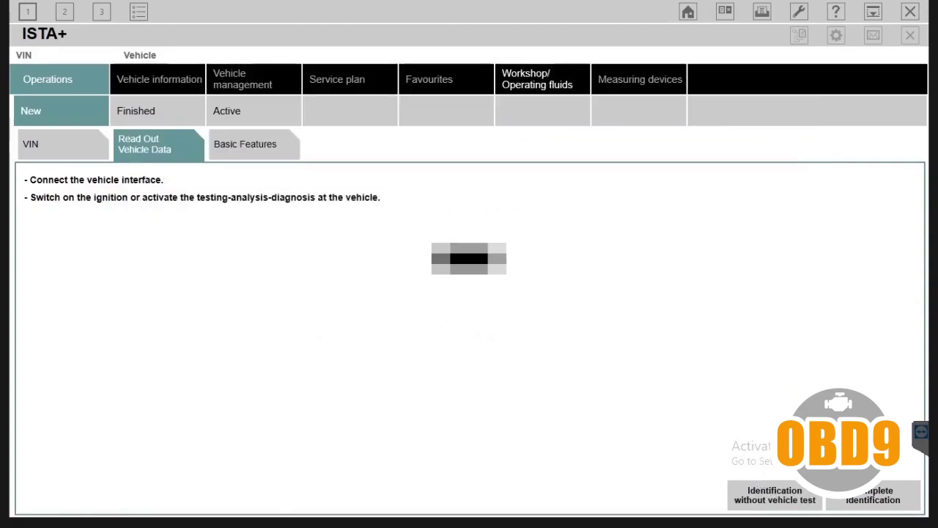
pyautogui.click(874, 15)
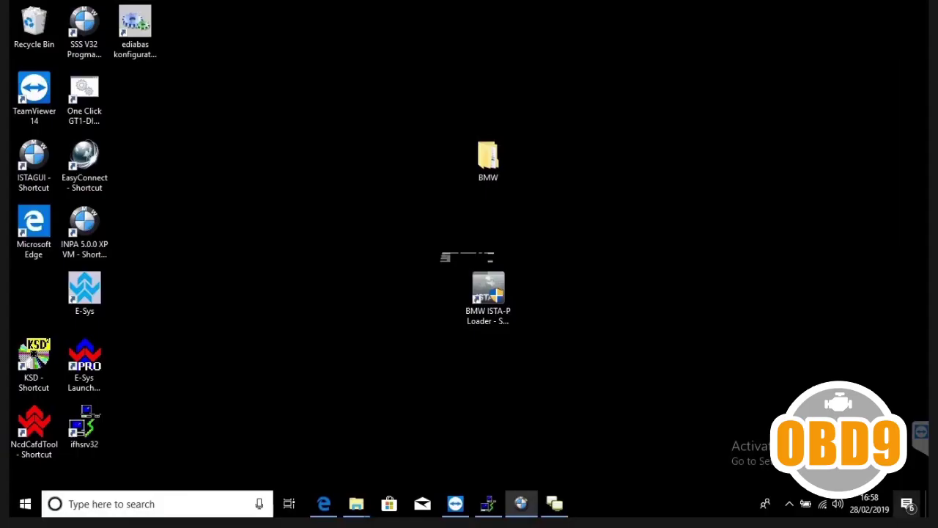
# - Open the Windows network adapter list by way of the Network and Sharing Centre
pyautogui.rightClick(823, 504)
pyautogui.click(821, 486)
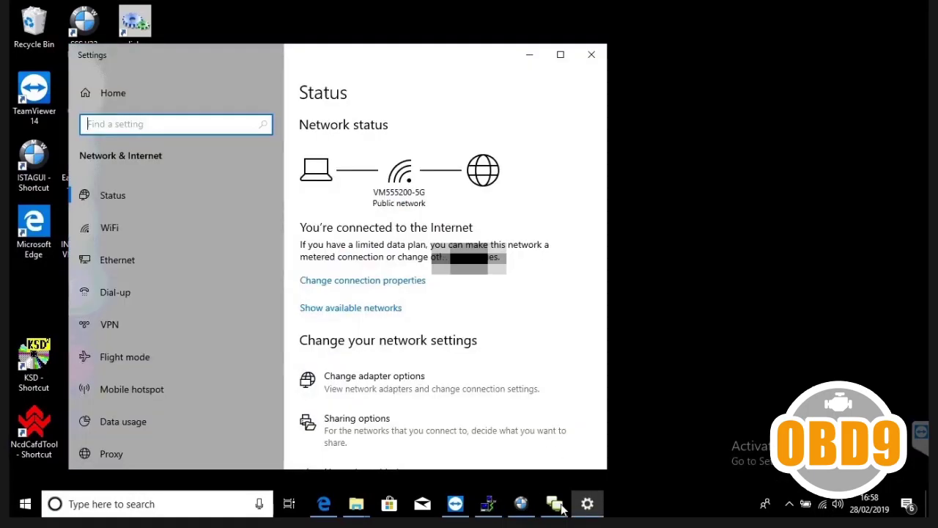
pyautogui.moveTo(559, 506)
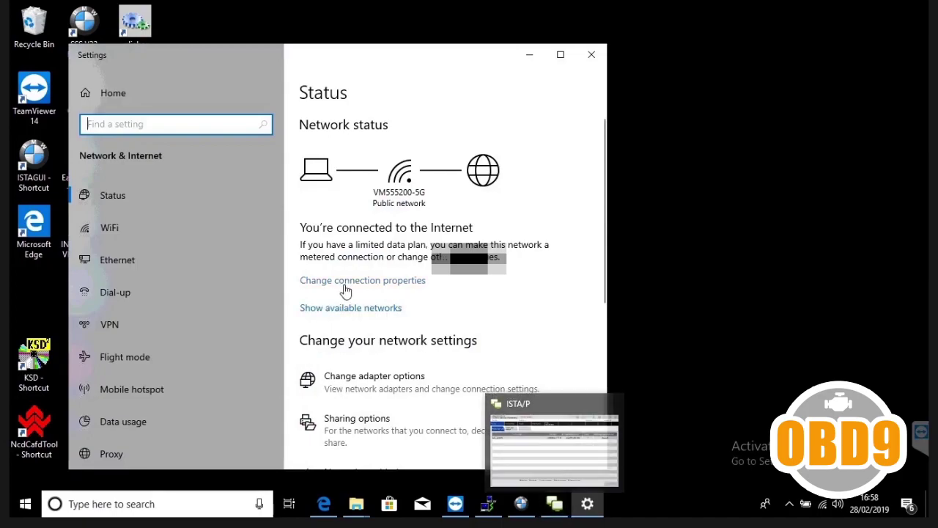
pyautogui.scroll(-4, 410, 275)
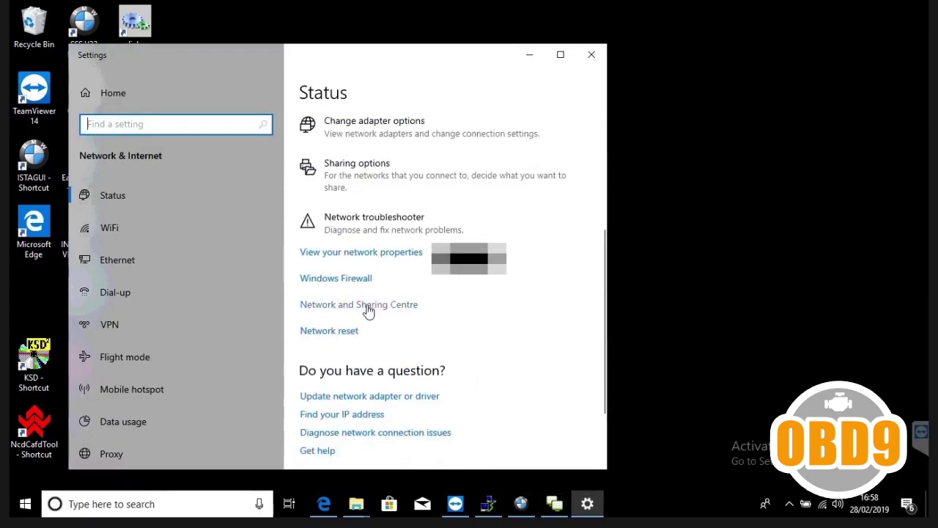
pyautogui.click(368, 310)
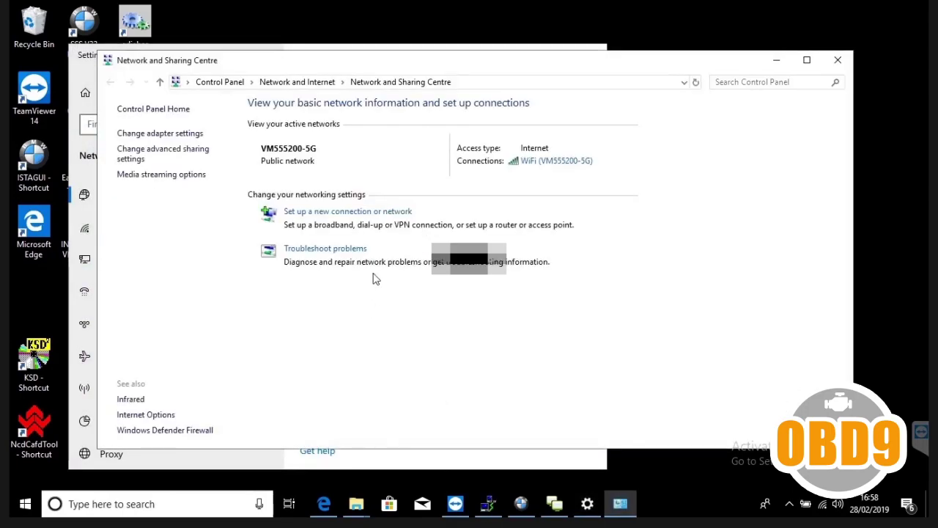
pyautogui.click(160, 138)
# - Review the Ethernet adapter's configuration and its Internet Protocol Version 4 (TCP/IPv4) properties, and accept both dialogs
pyautogui.rightClick(374, 177)
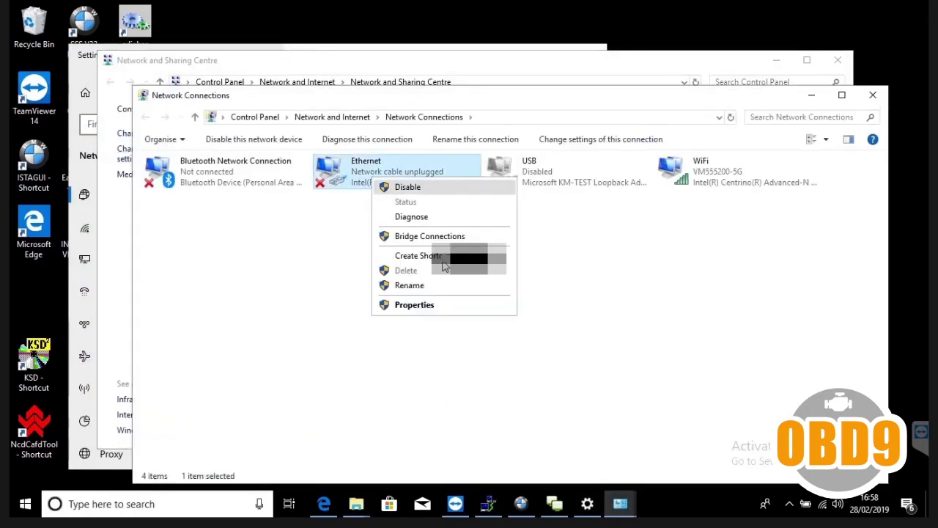
pyautogui.click(413, 314)
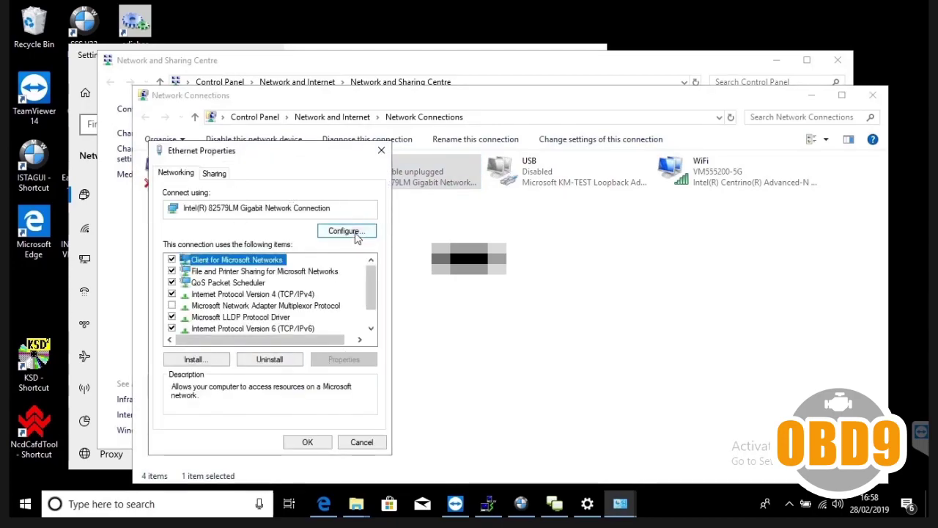
pyautogui.click(297, 294)
pyautogui.click(350, 233)
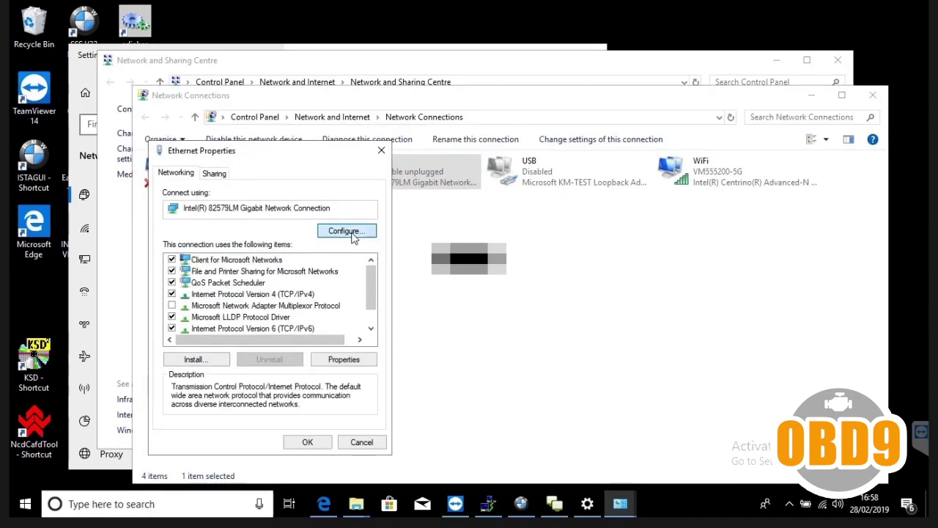
pyautogui.click(560, 307)
pyautogui.click(374, 359)
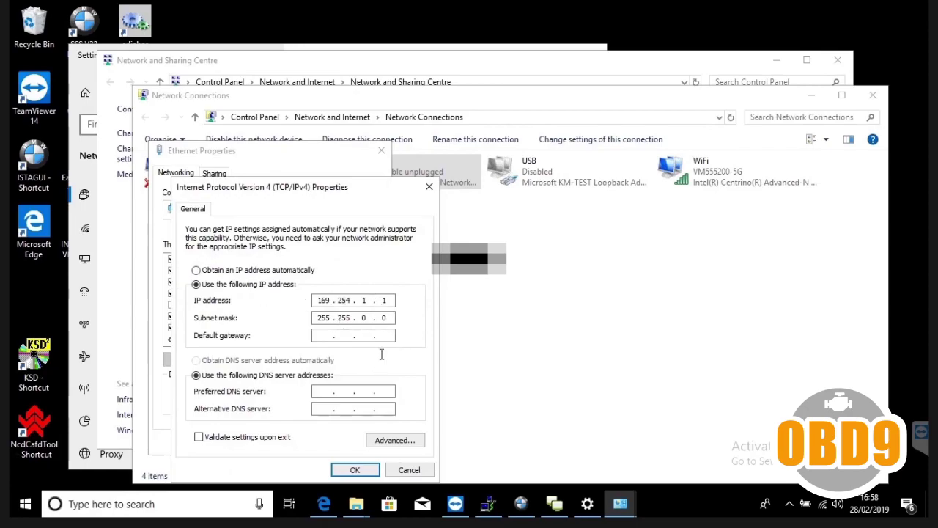
pyautogui.click(355, 470)
pyautogui.click(309, 443)
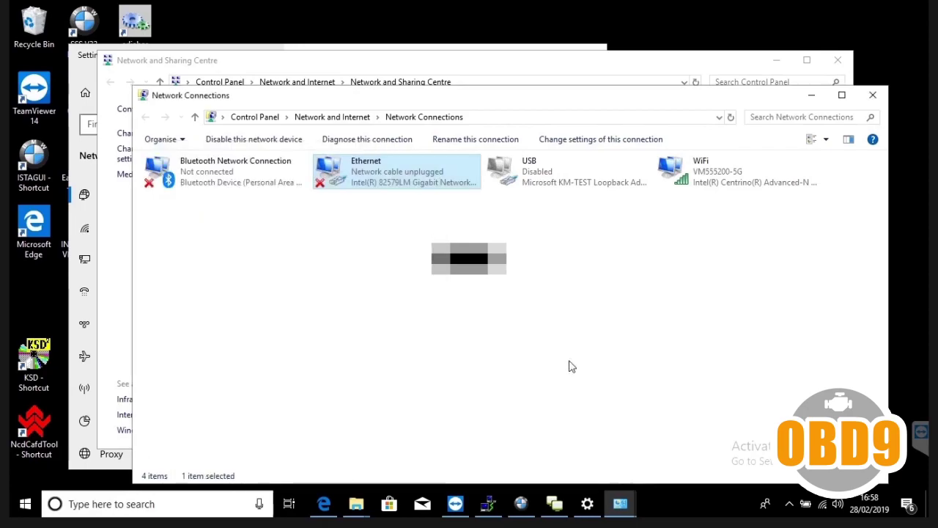
pyautogui.click(628, 299)
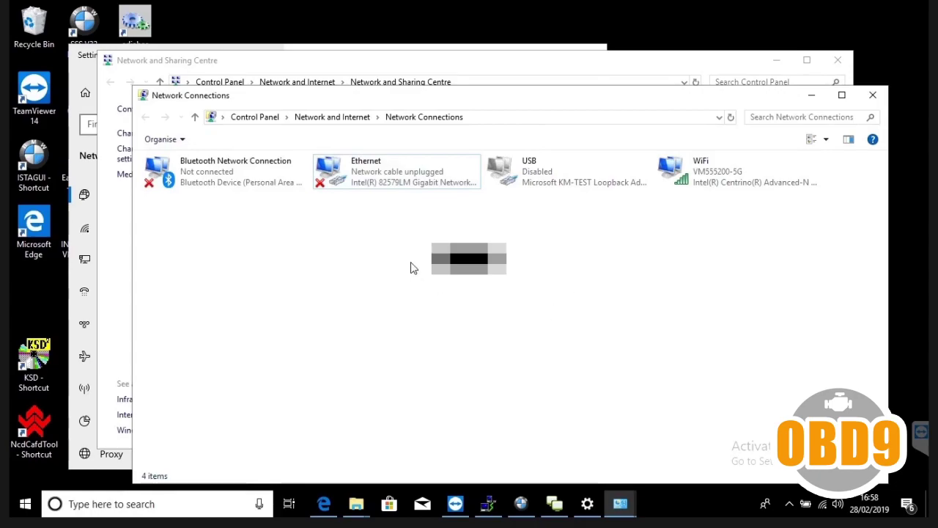